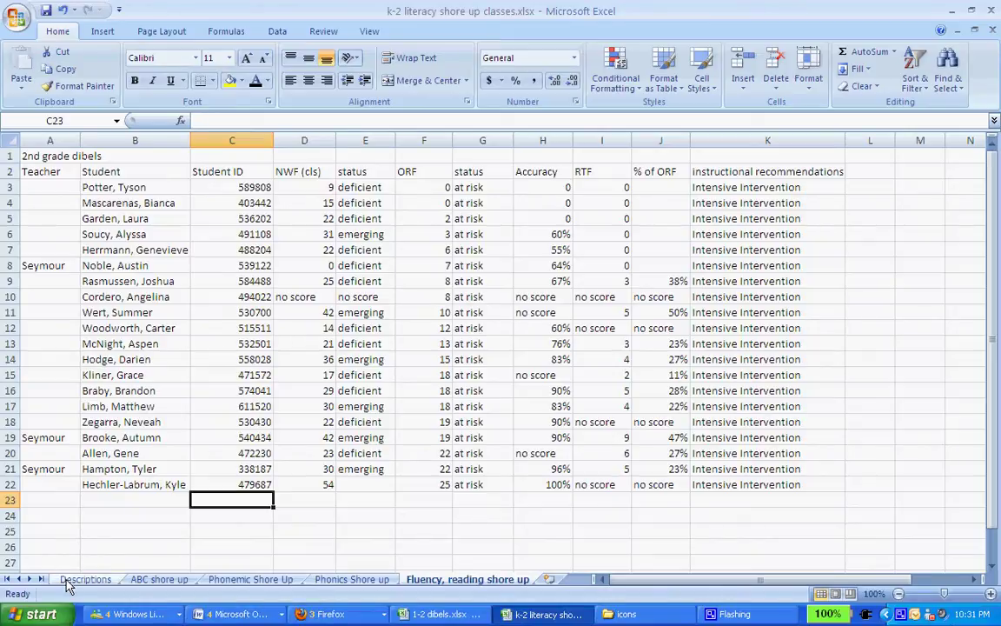
Open the Descriptions sheet and review the ABC Shore Up class description, including its Monday packets and kindergarten assessment criterion
left_click(85, 580)
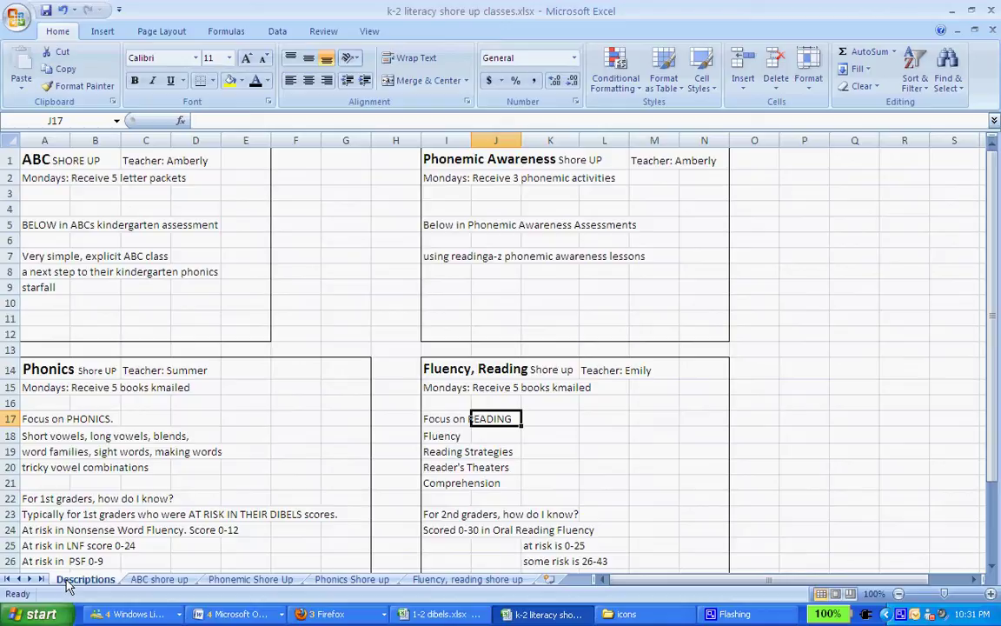
left_click(45, 174)
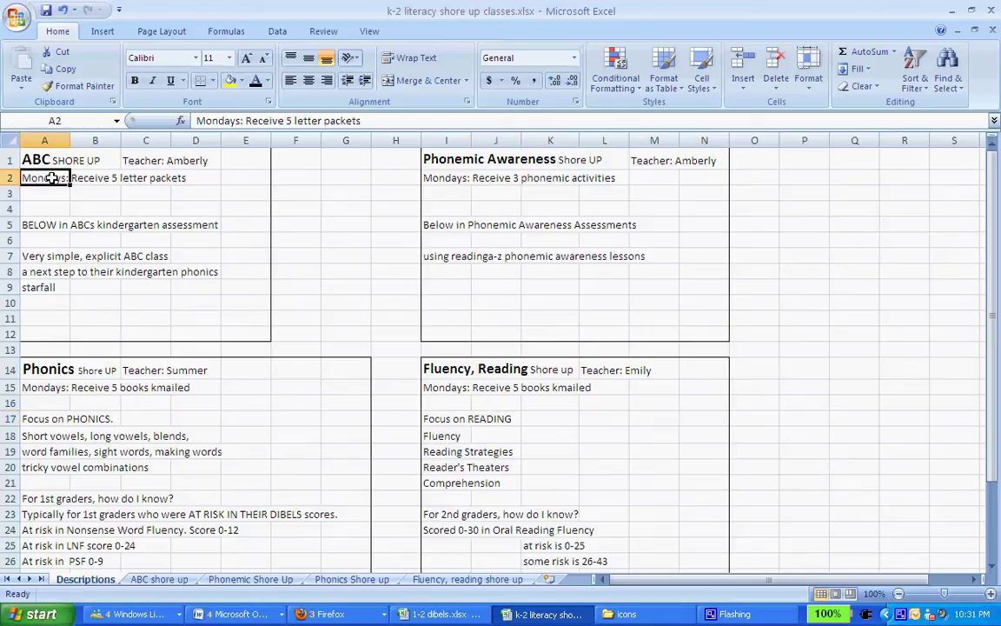
left_click(91, 287)
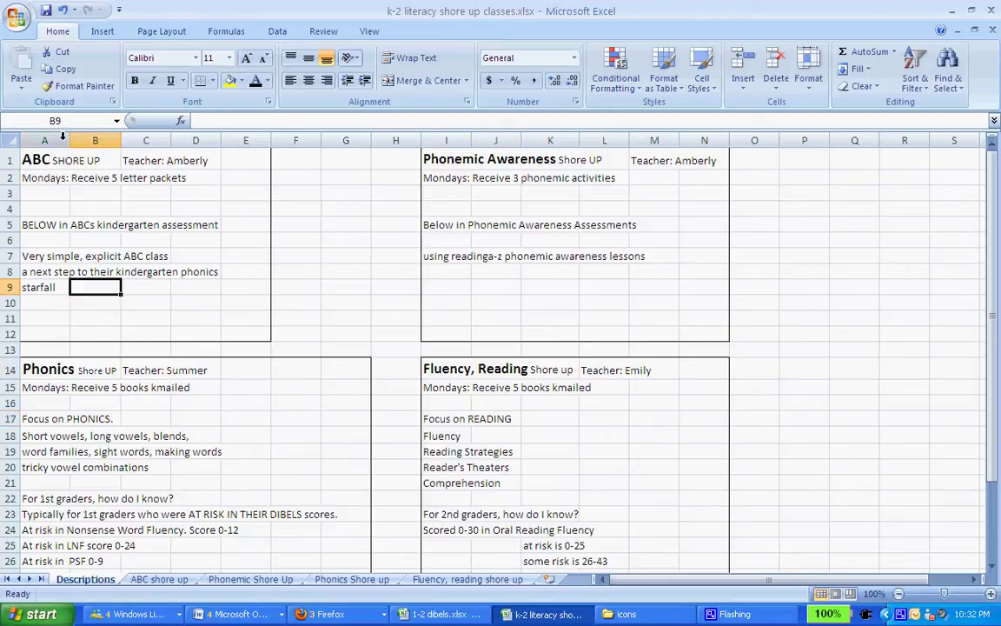
left_click(41, 164)
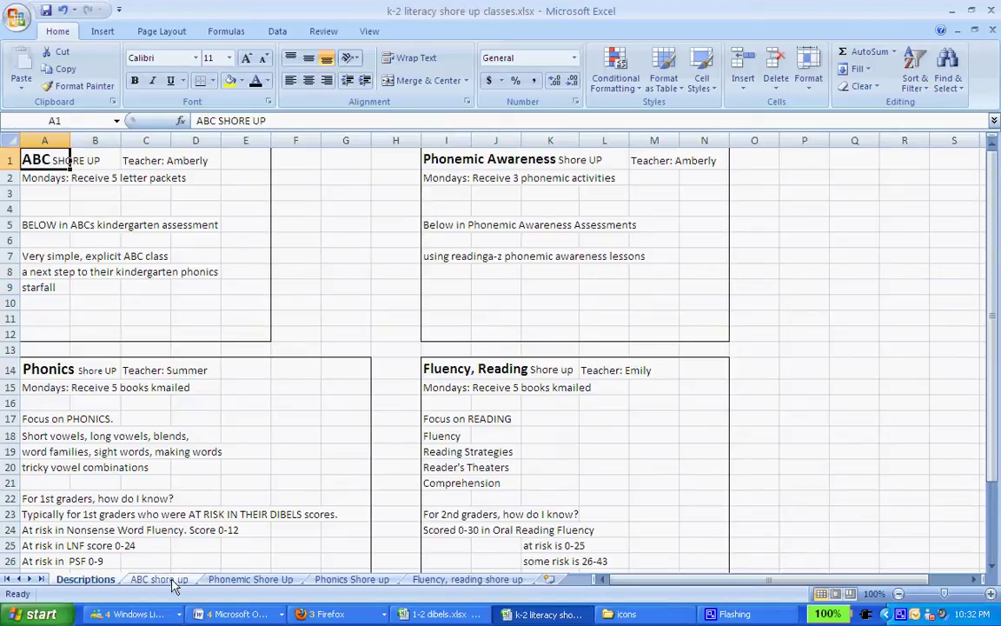
left_click(40, 224)
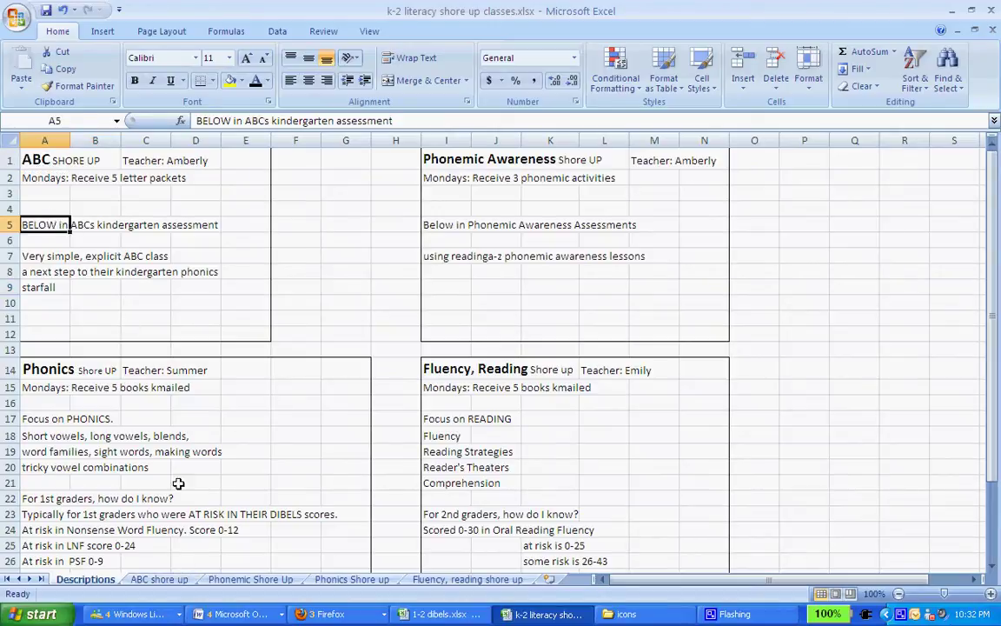
Set the zoom of the ABC shore up sheet to 200% and bring the student list into view from its header row
left_click(159, 579)
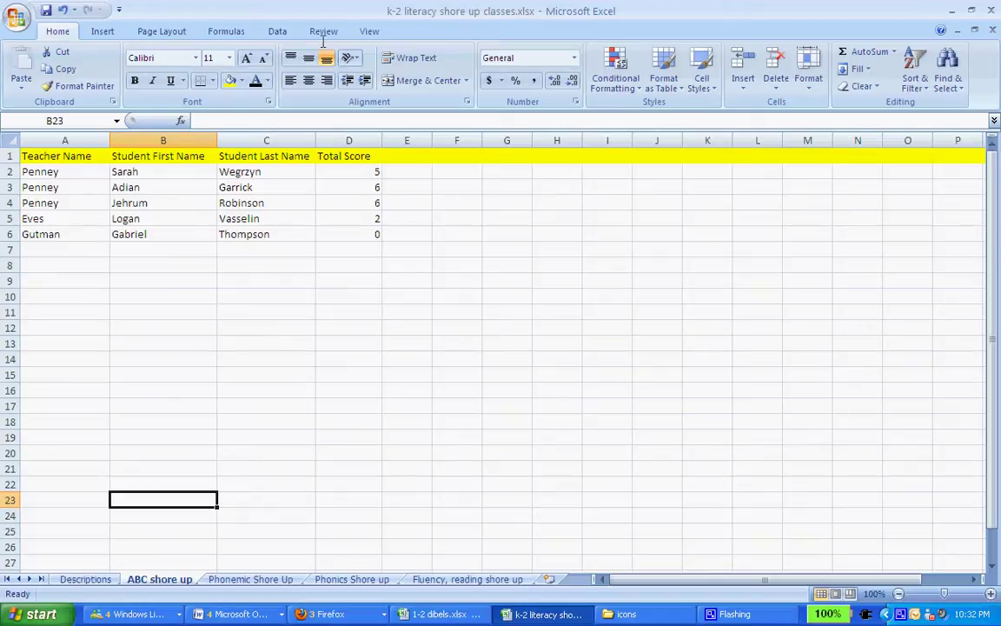
left_click(369, 33)
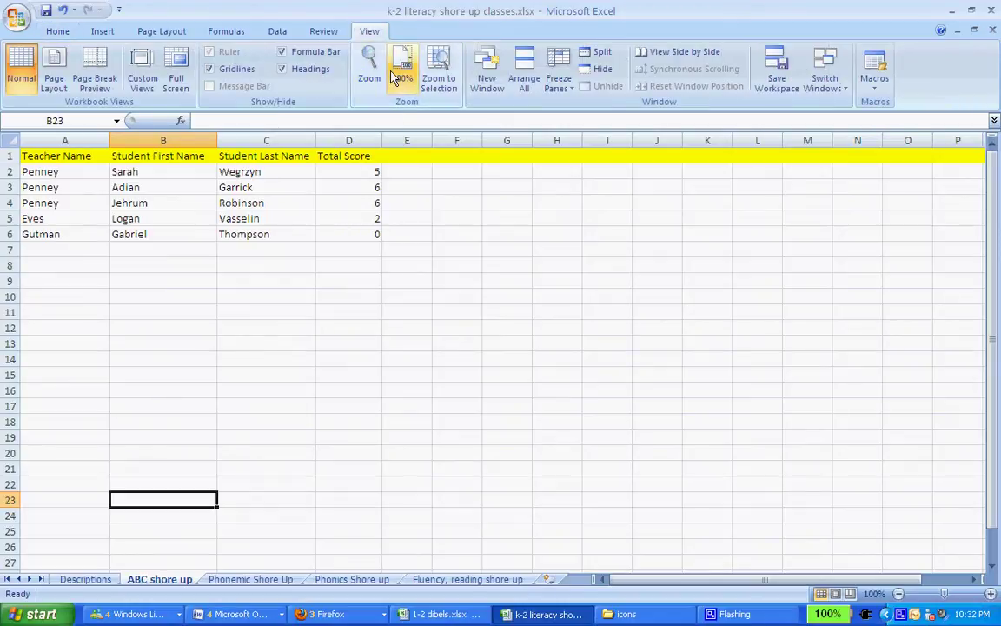
left_click(369, 69)
left_click(254, 153)
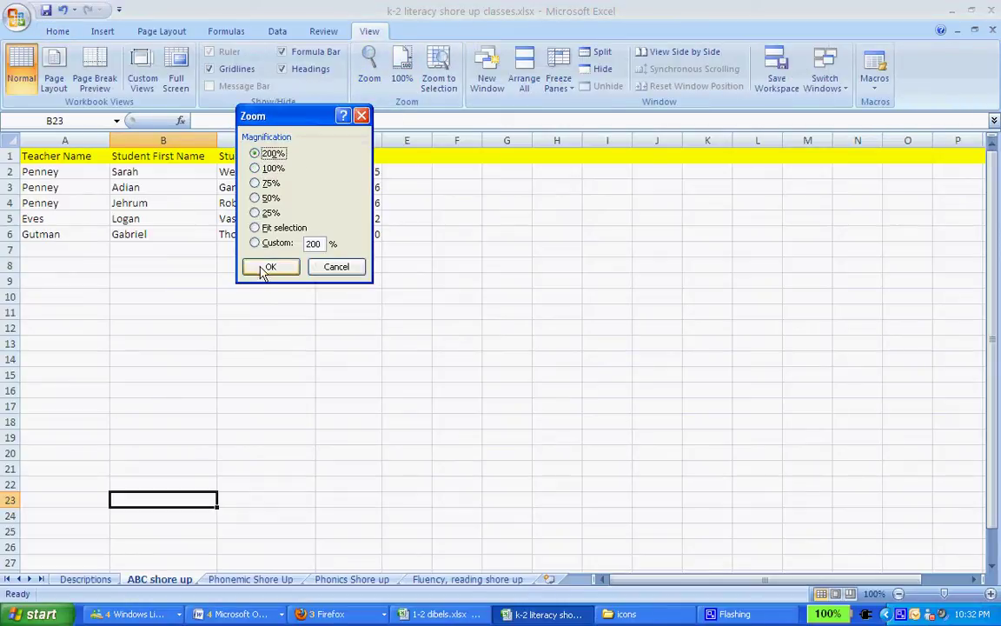
left_click(270, 266)
left_click_drag(992, 398, 995, 202)
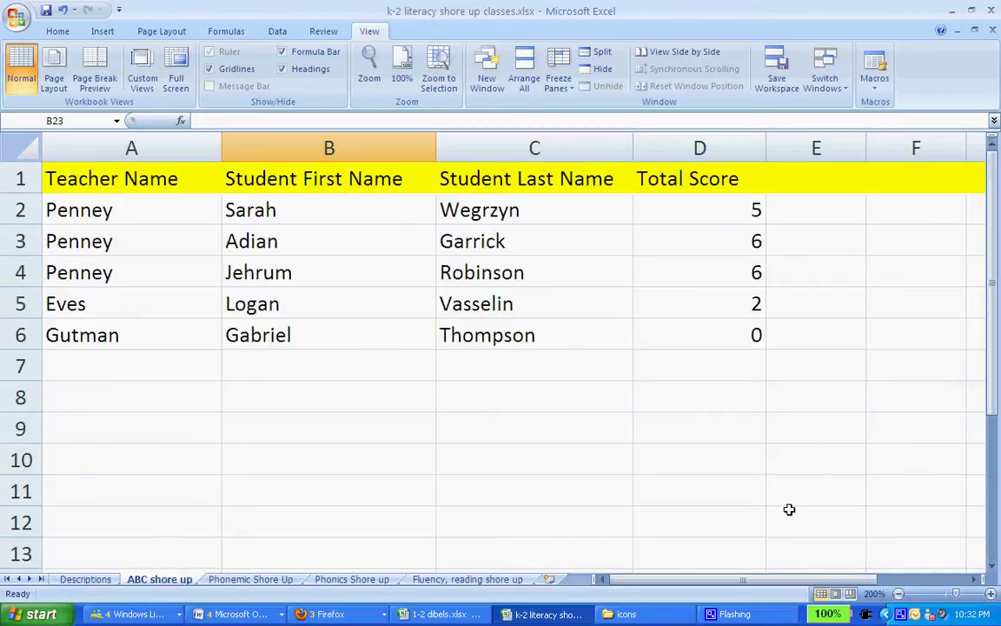
left_click_drag(770, 575, 688, 576)
Set the zoom of the Descriptions sheet to 200% and bring the Phonemic Awareness class description into view
left_click(91, 579)
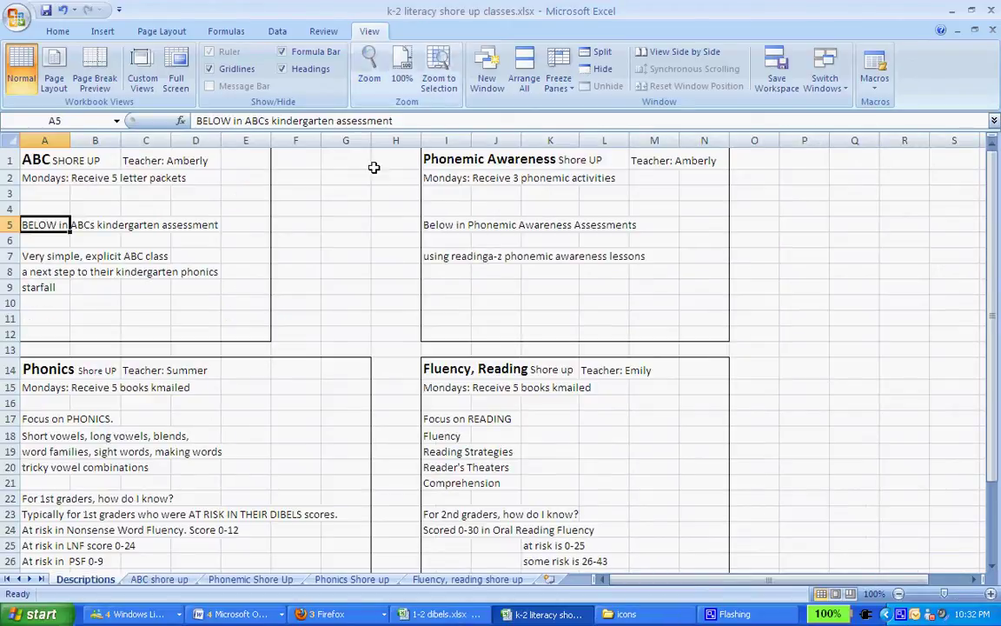
left_click(369, 71)
left_click(255, 153)
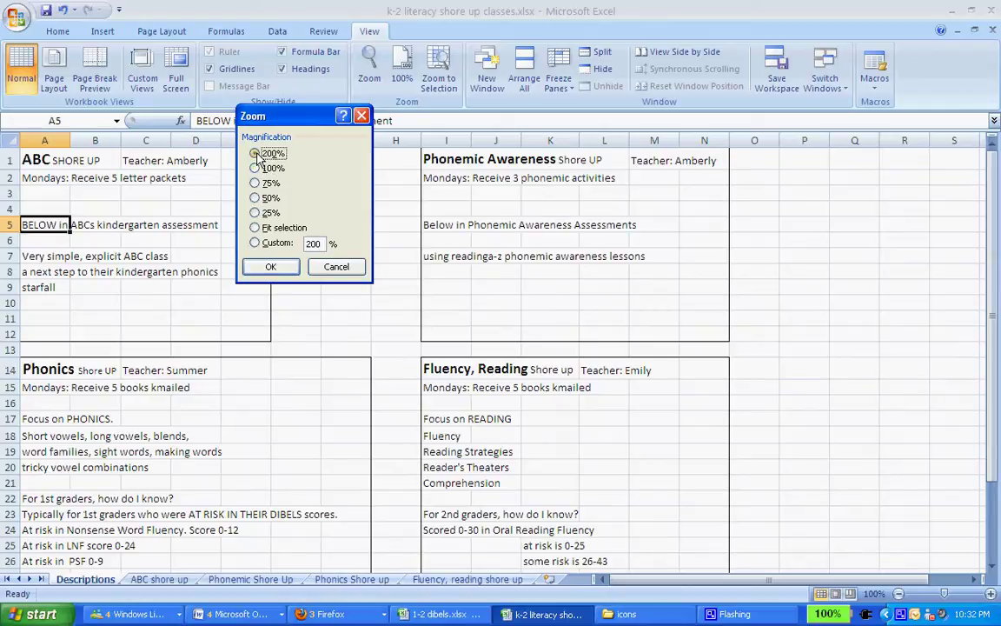
left_click(270, 267)
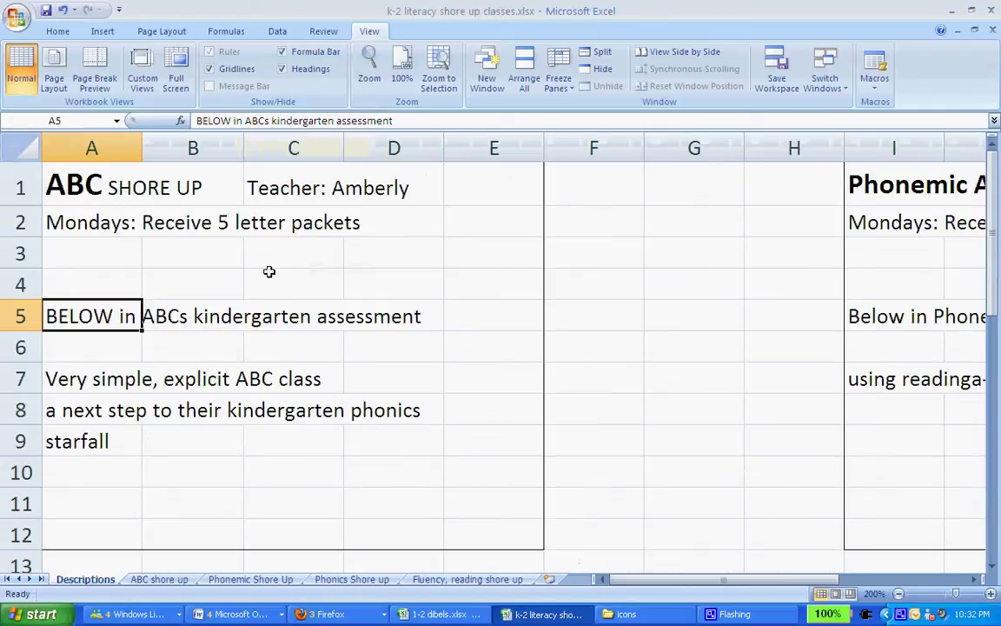
left_click(177, 577)
left_click(99, 581)
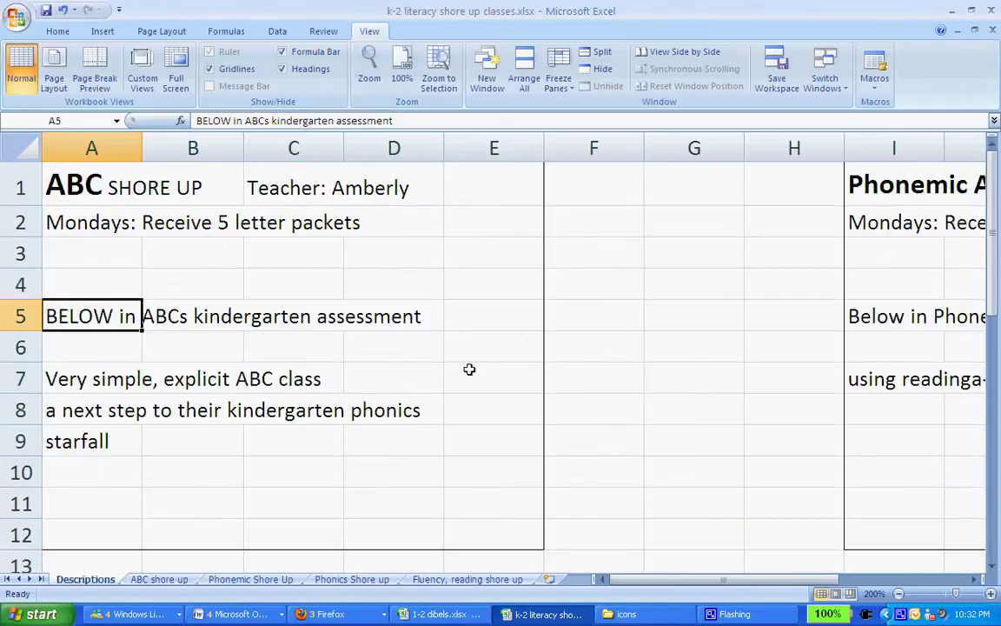
left_click_drag(669, 580, 786, 580)
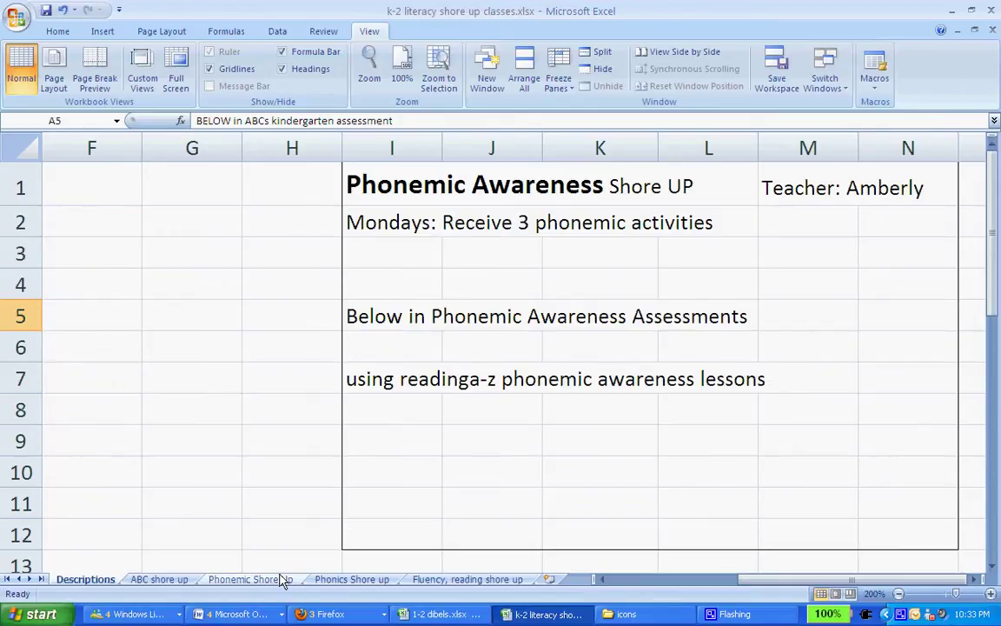
Set the zoom of the Phonemic Shore Up sheet to 200% and show its student list from the header row
left_click(250, 579)
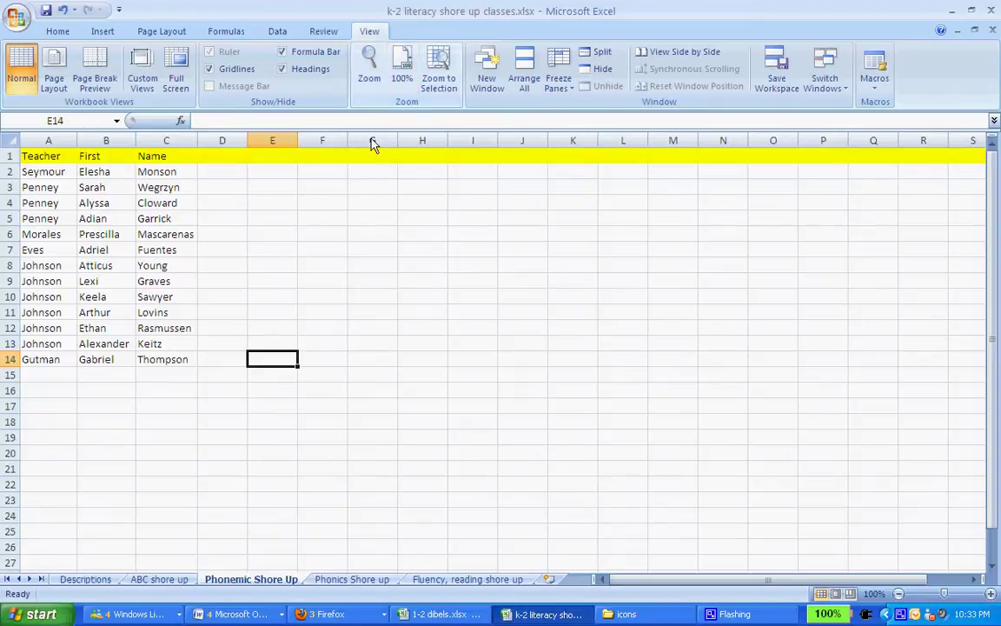
left_click(369, 76)
left_click(255, 153)
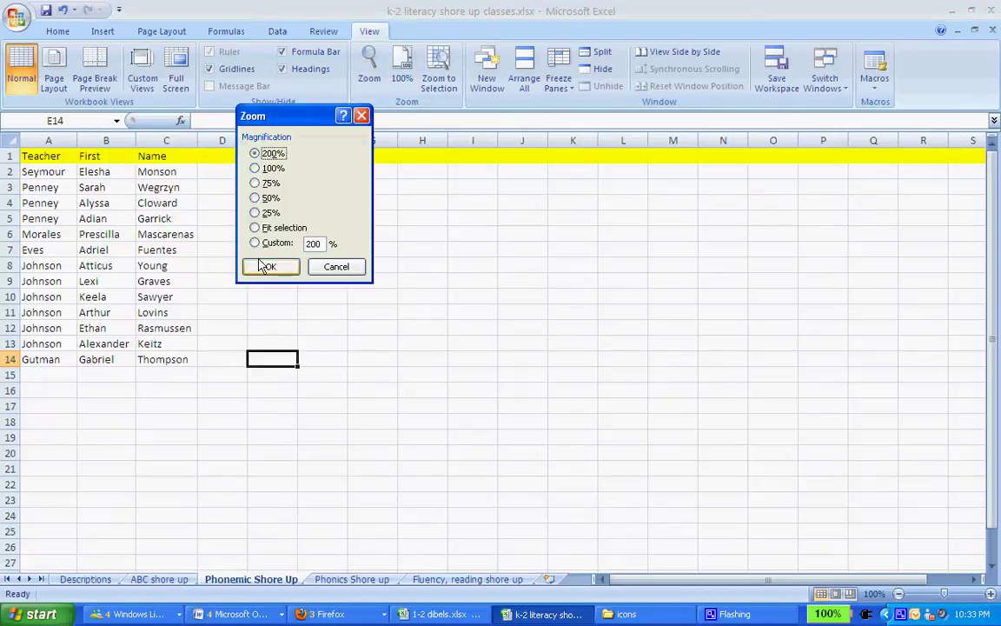
left_click(271, 266)
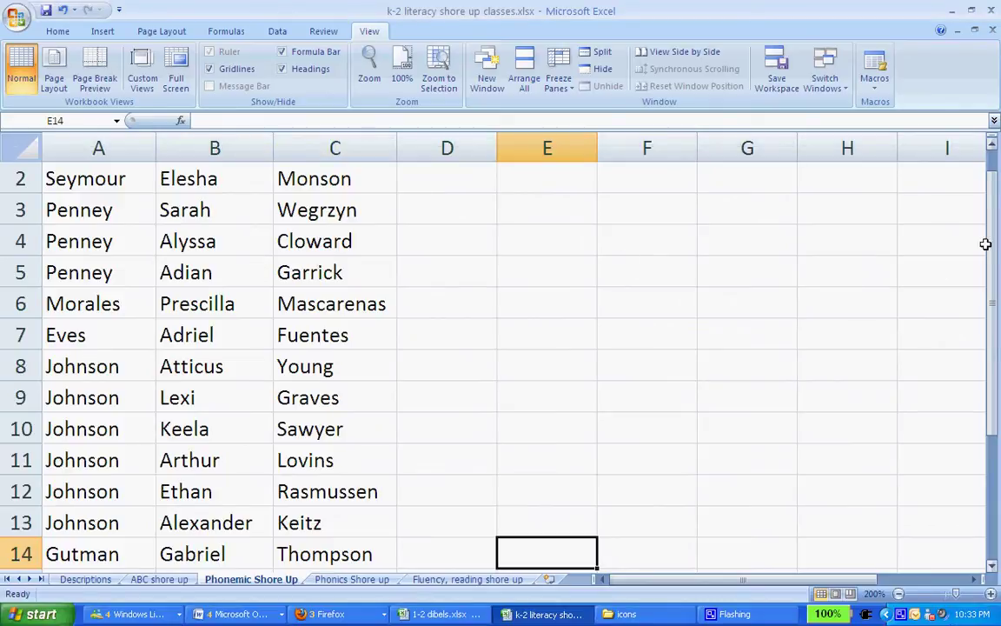
left_click_drag(985, 242, 989, 205)
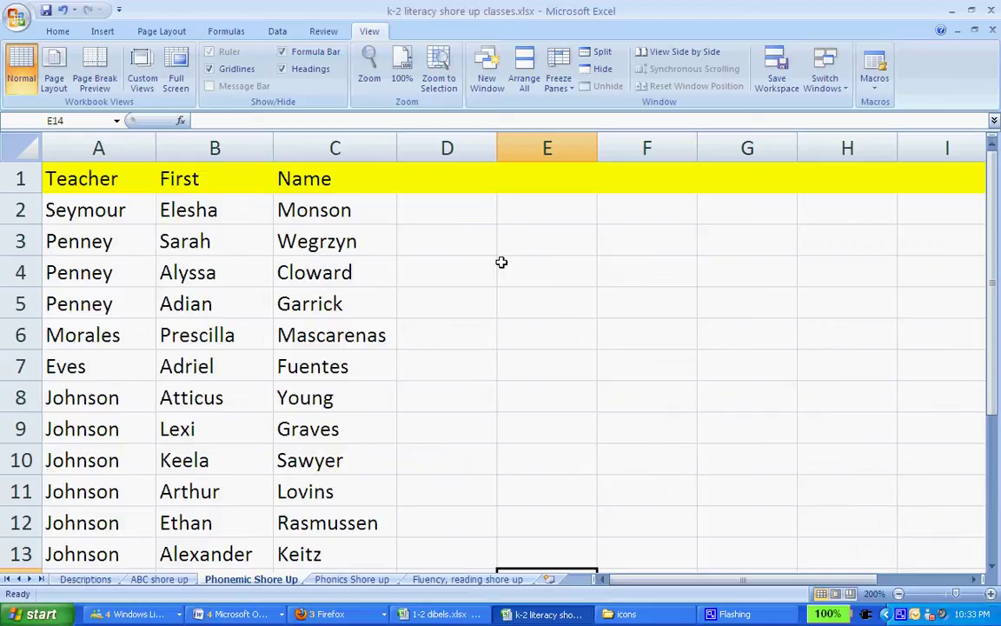
Return to the Descriptions sheet and review the Phonics class description, highlighting its DIBELS criteria for 1st graders
left_click(86, 579)
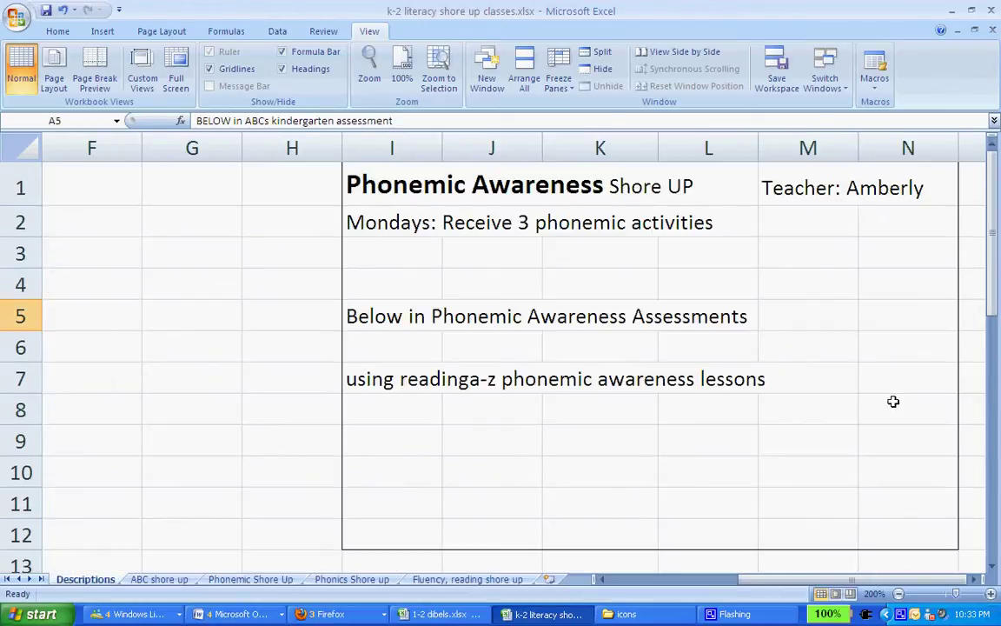
left_click_drag(993, 313, 995, 411)
left_click_drag(856, 578, 764, 578)
left_click_drag(996, 302, 994, 343)
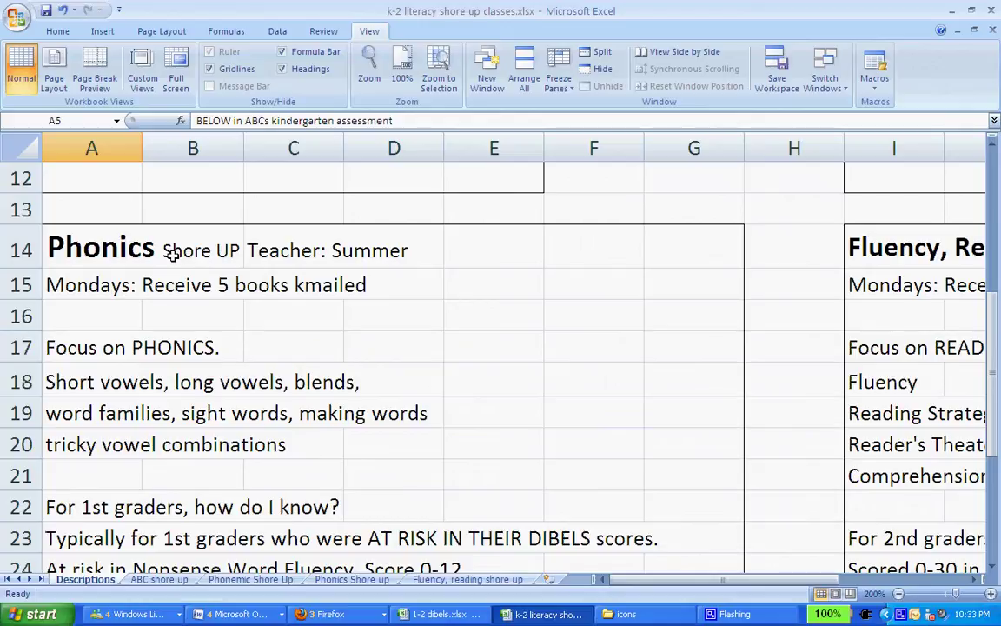
left_click_drag(991, 365, 990, 404)
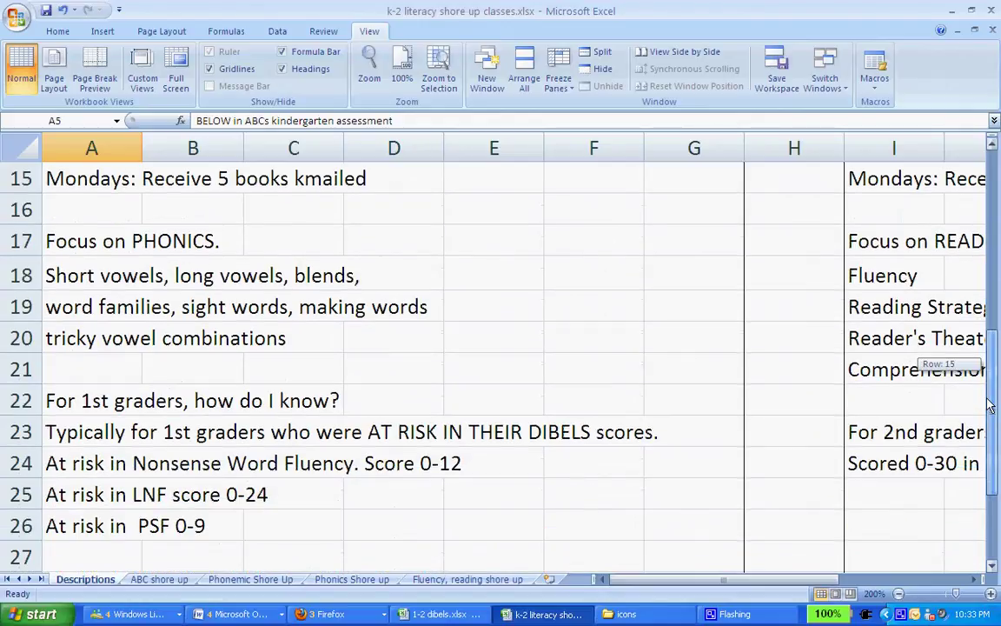
left_click(117, 428)
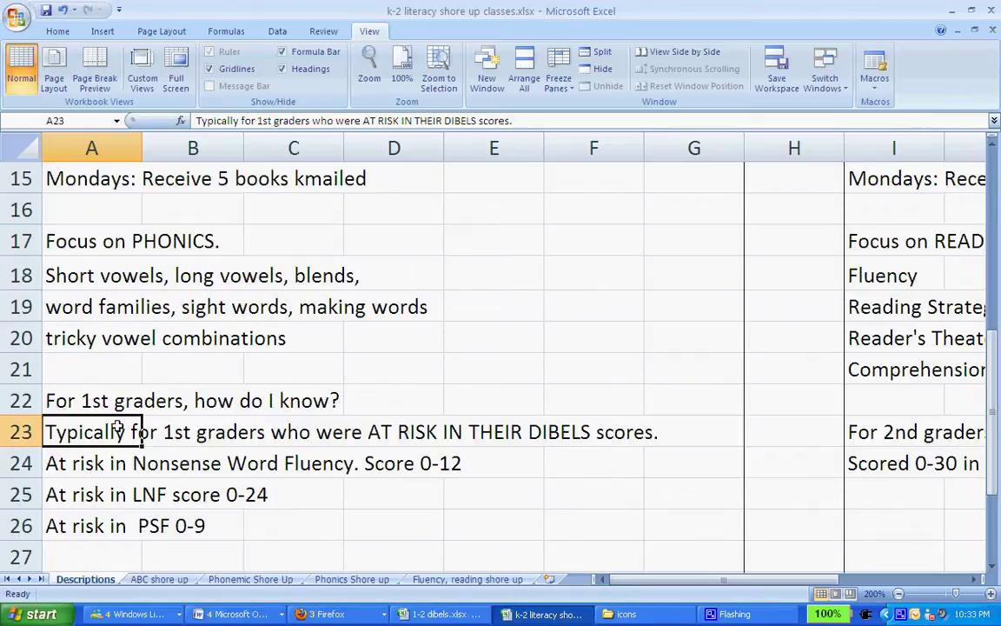
left_click_drag(91, 526, 96, 434)
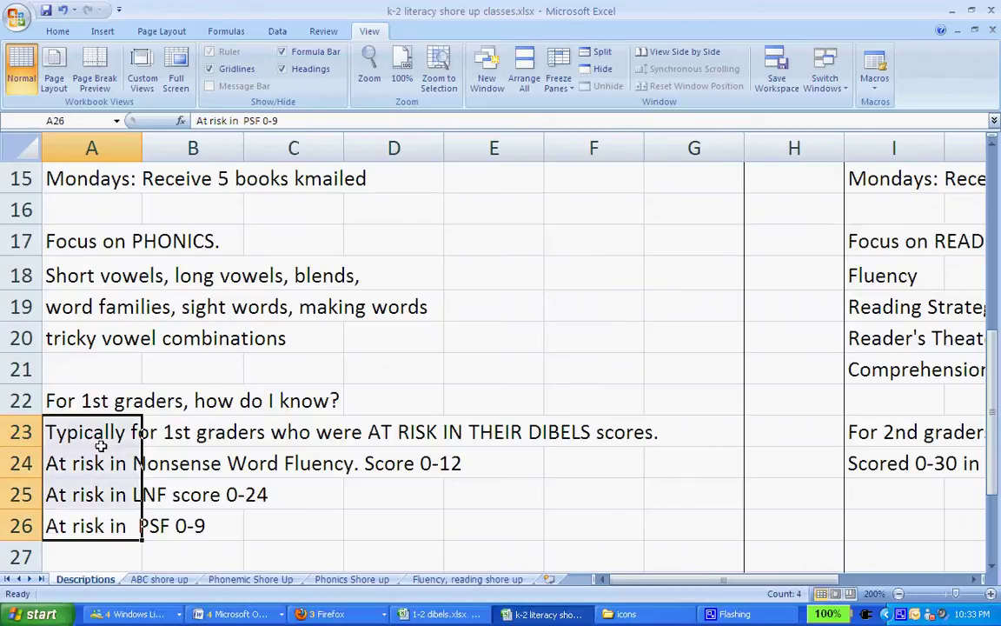
Review the Phonics class criteria for 2nd graders in the Descriptions sheet, highlighting the heading and the lines below it
left_click_drag(997, 449, 991, 502)
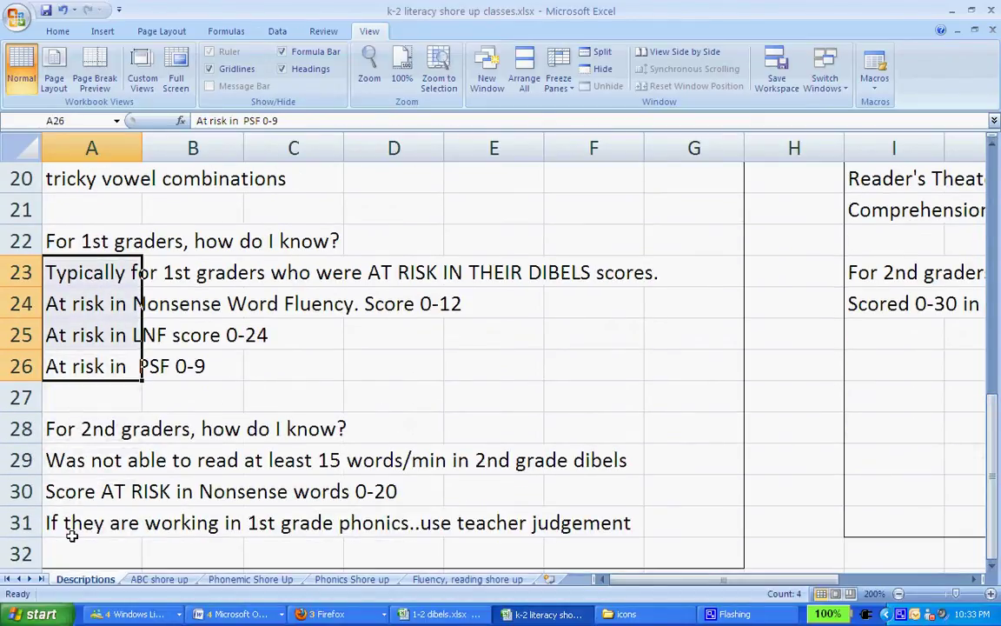
left_click_drag(67, 525, 73, 465)
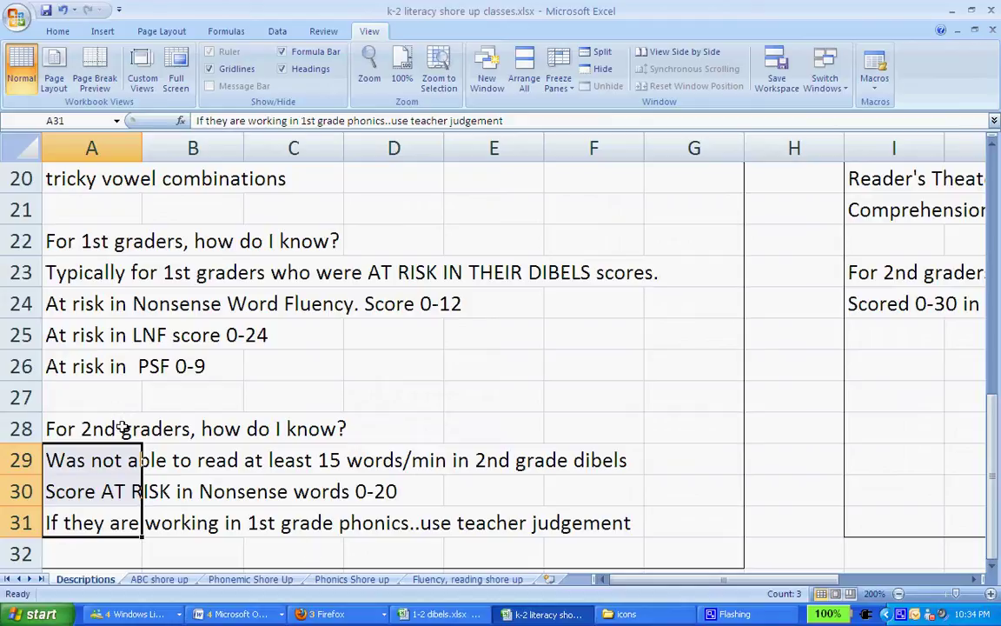
left_click_drag(101, 426, 106, 513)
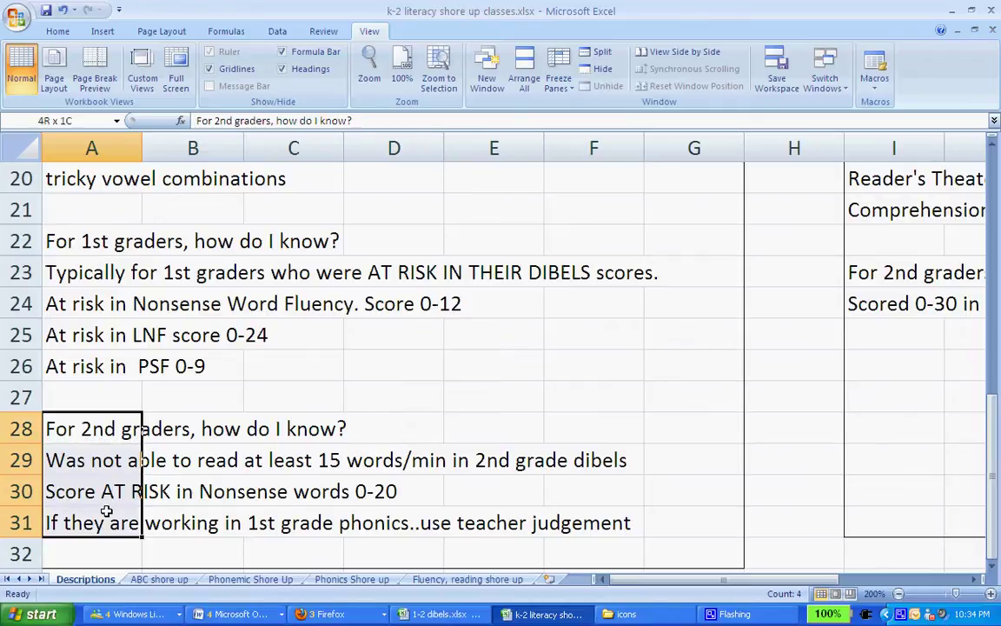
left_click(123, 215)
Review the Fluency, Reading class description, highlighting its title and the Oral Reading Fluency score criteria for 2nd graders
left_click_drag(659, 588, 878, 481)
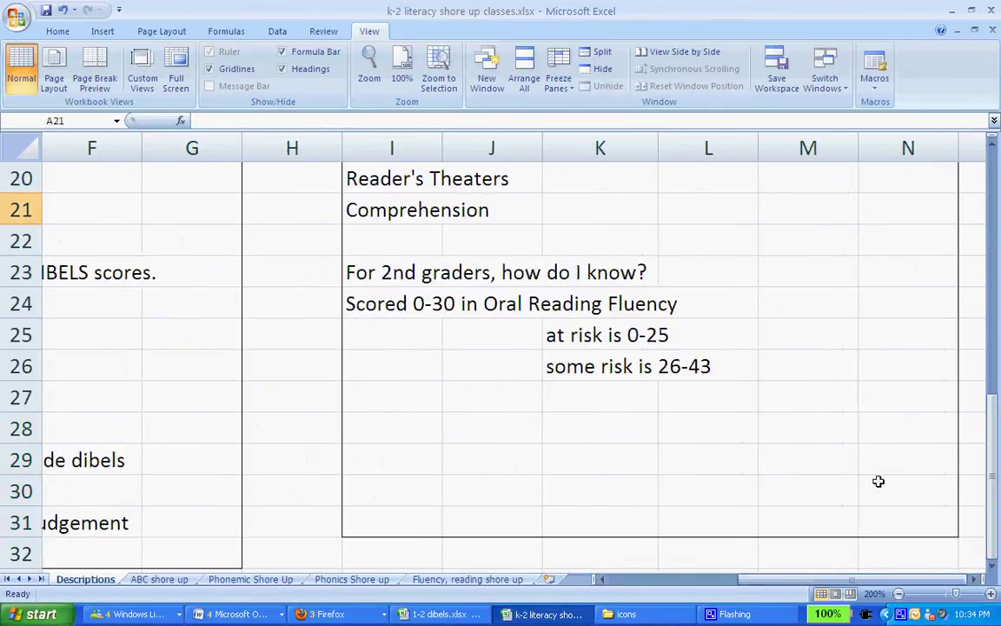
left_click_drag(988, 412, 993, 334)
left_click_drag(496, 223, 635, 224)
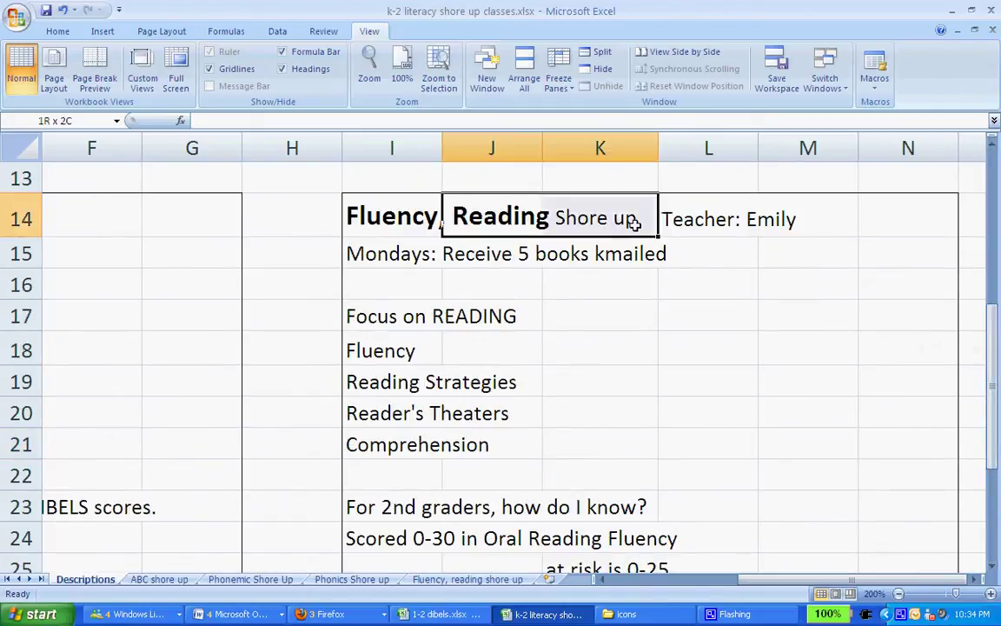
left_click(681, 277)
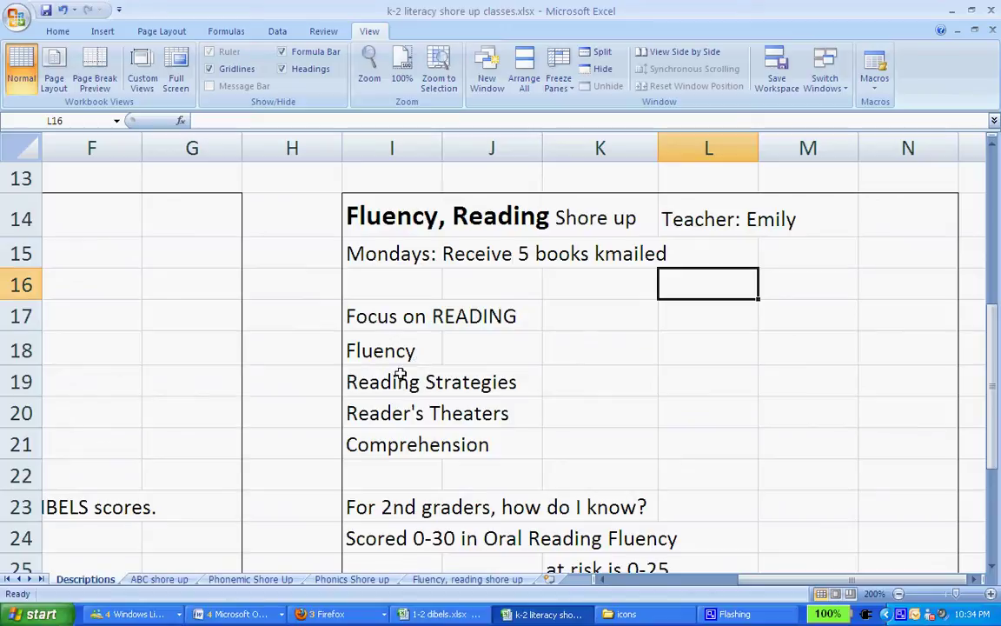
left_click_drag(991, 346, 993, 359)
left_click_drag(357, 438, 622, 509)
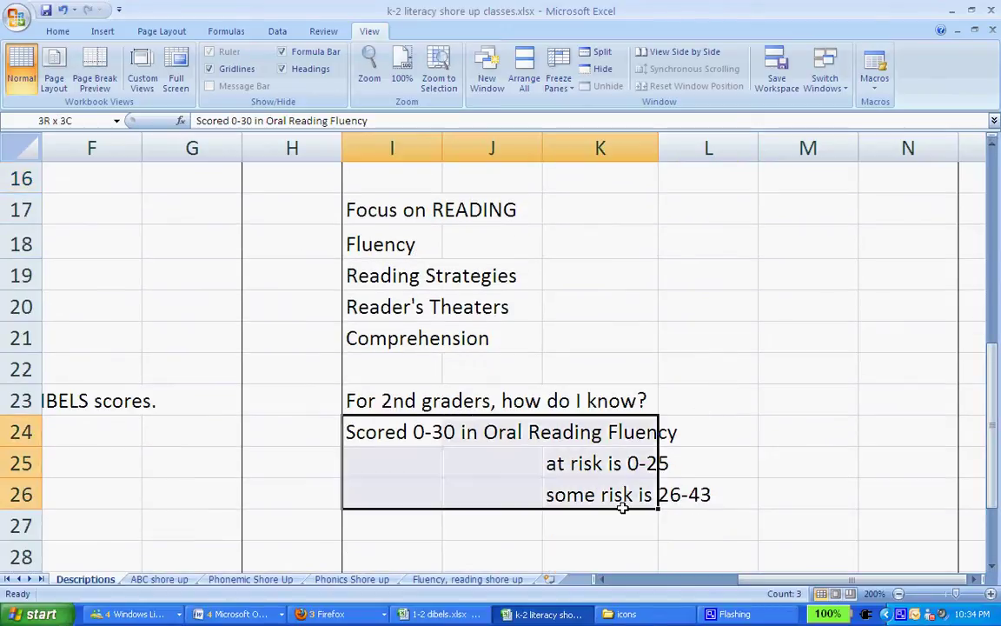
left_click(518, 463)
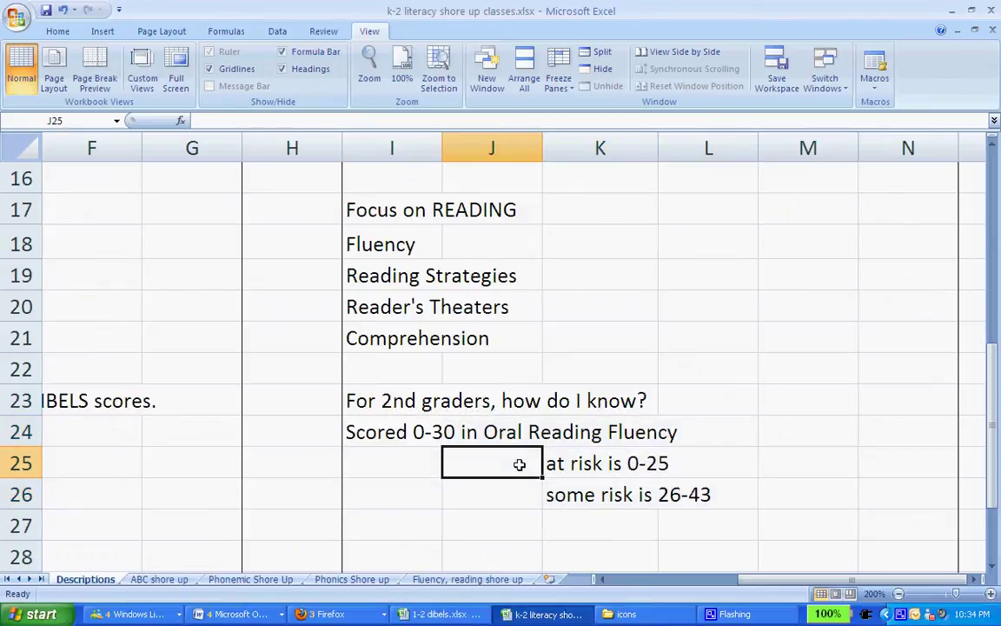
Open the Phonics Shore up sheet and set its zoom to 200%
left_click(291, 584)
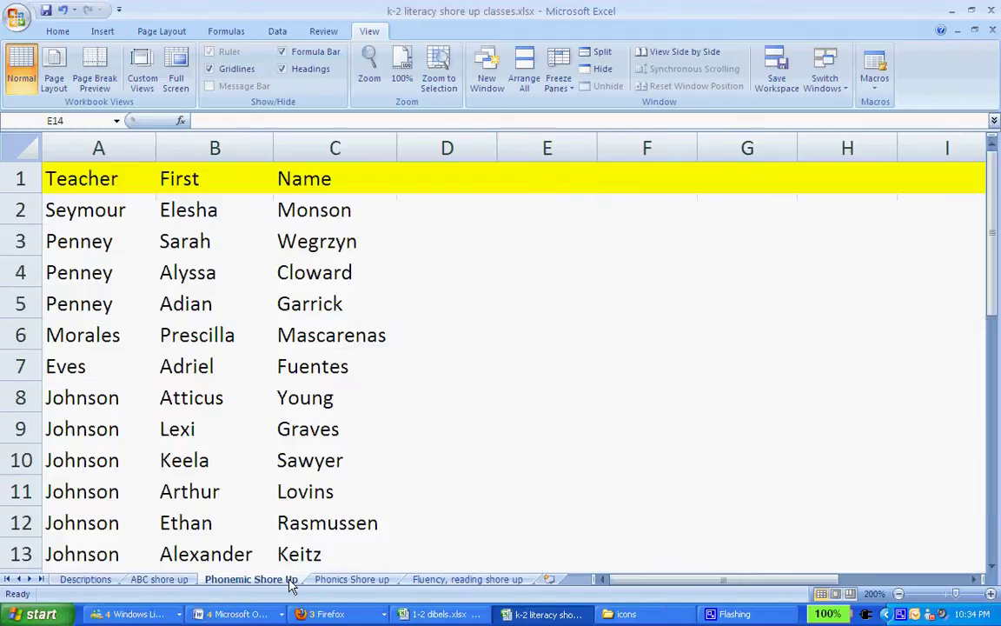
left_click(350, 580)
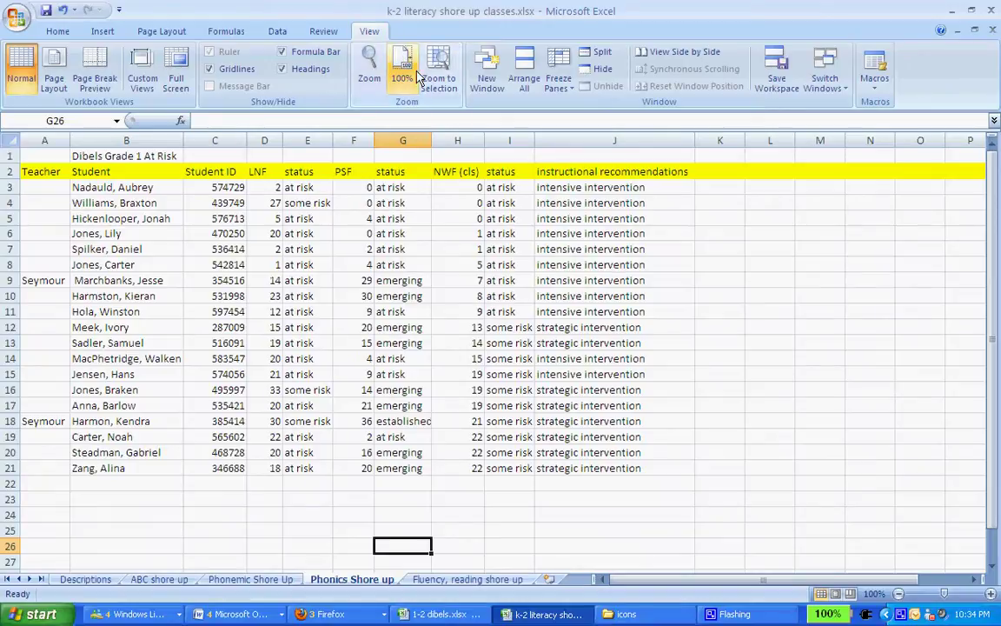
left_click(375, 81)
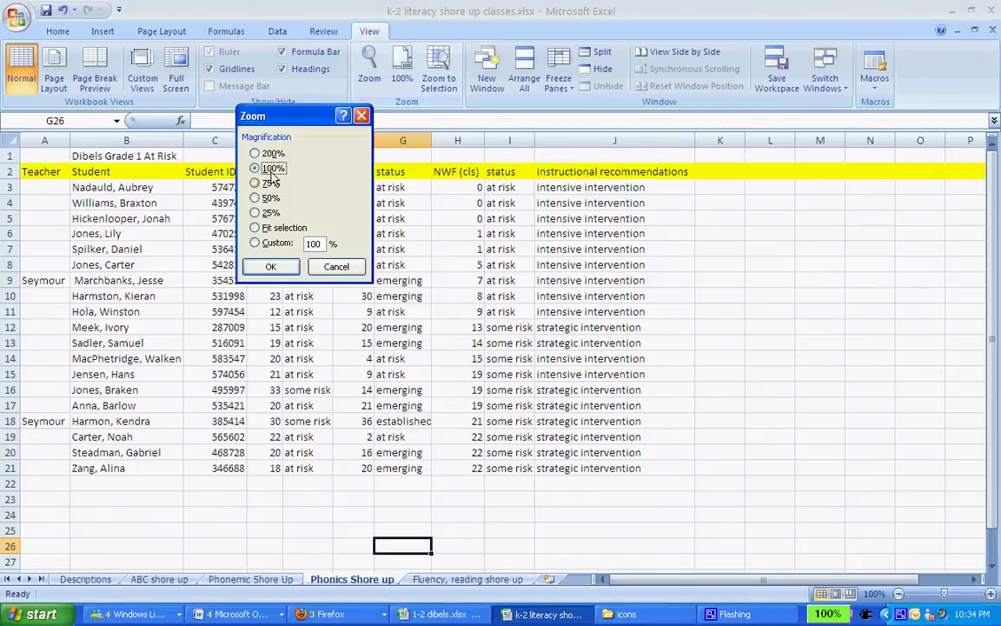
left_click(255, 153)
left_click(269, 266)
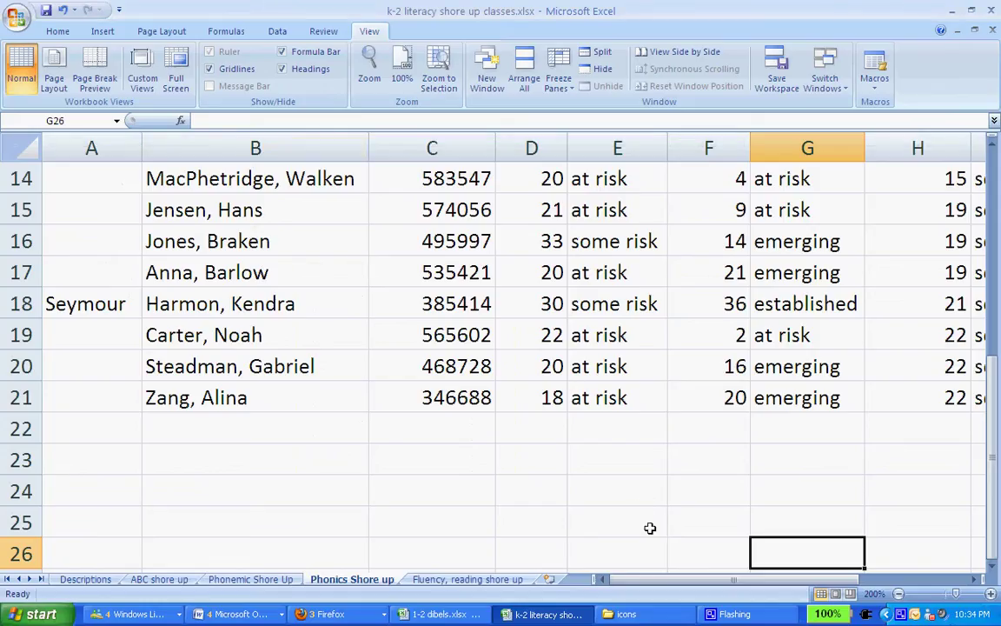
Review the Phonics Shore up score and instructional recommendation columns, then return to the first listed student's name
left_click_drag(649, 580, 828, 600)
left_click_drag(990, 401, 988, 218)
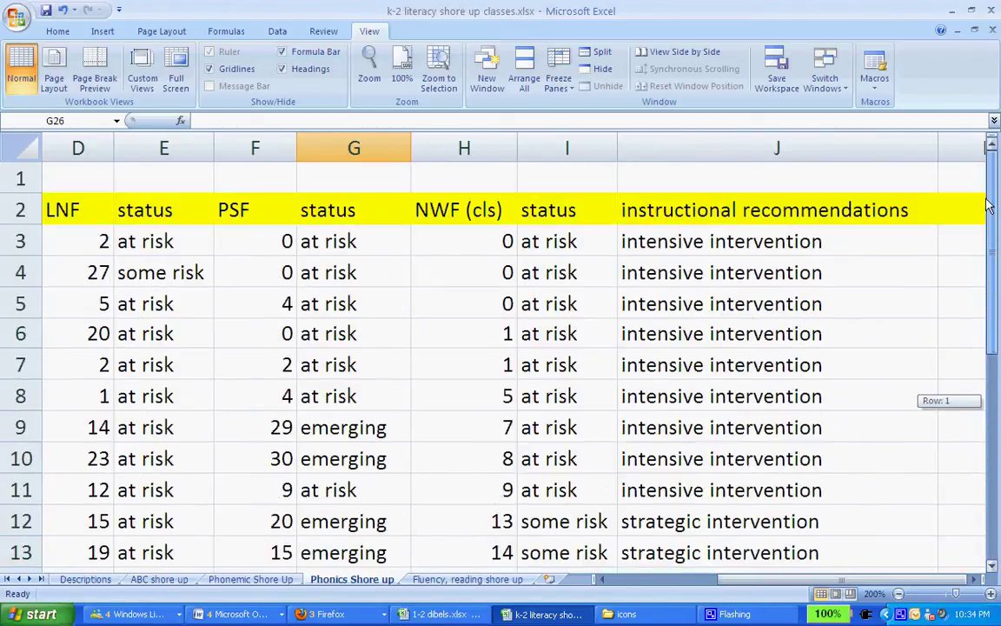
left_click_drag(769, 584, 660, 584)
left_click(207, 246)
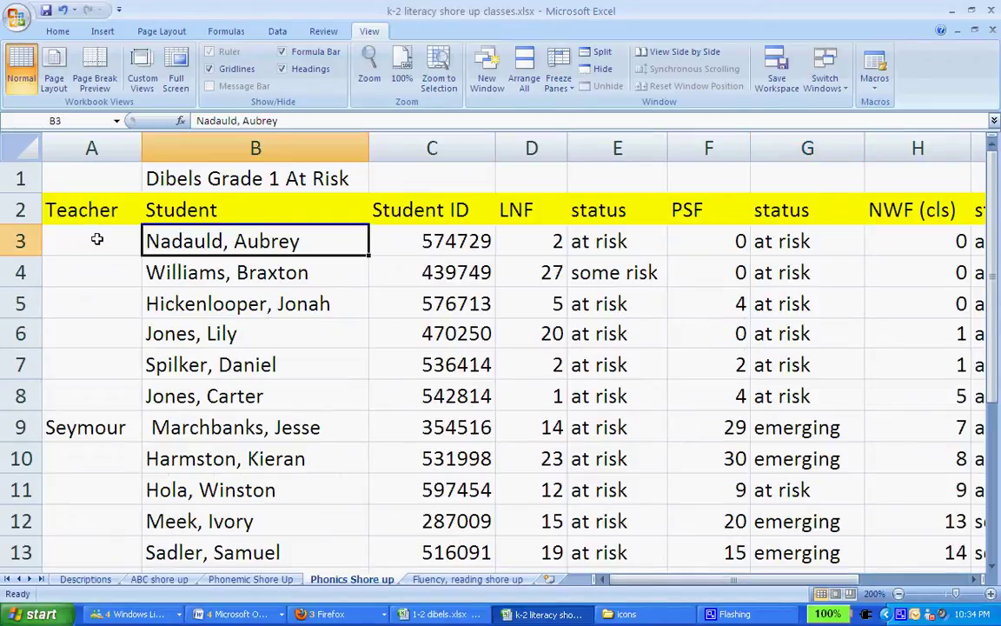
Close the Student History page in Firefox and return to the k-2 literacy shore up classes workbook
key("alt+Tab")
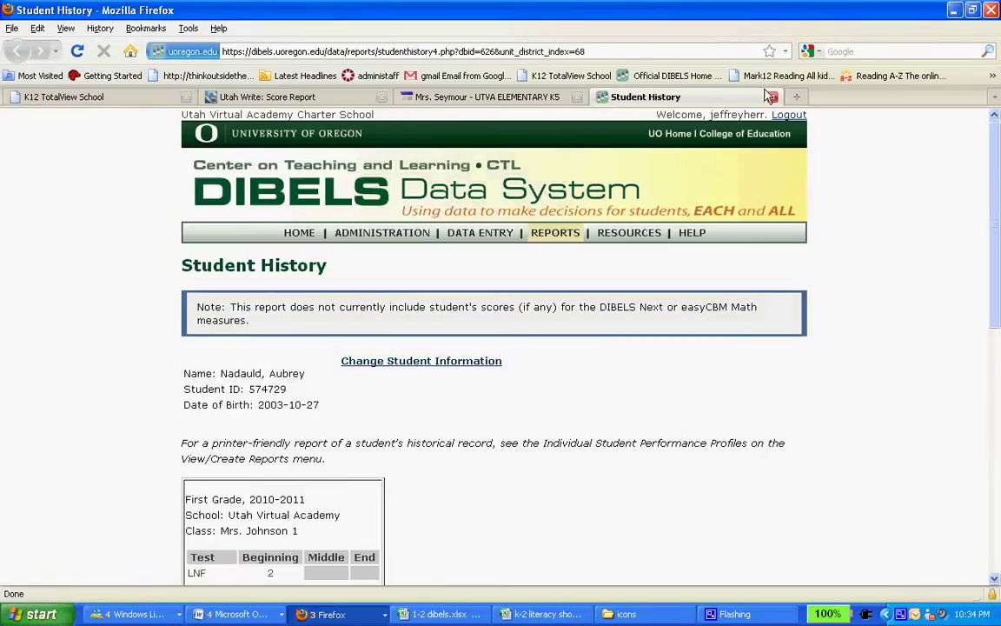
left_click(773, 97)
left_click(540, 614)
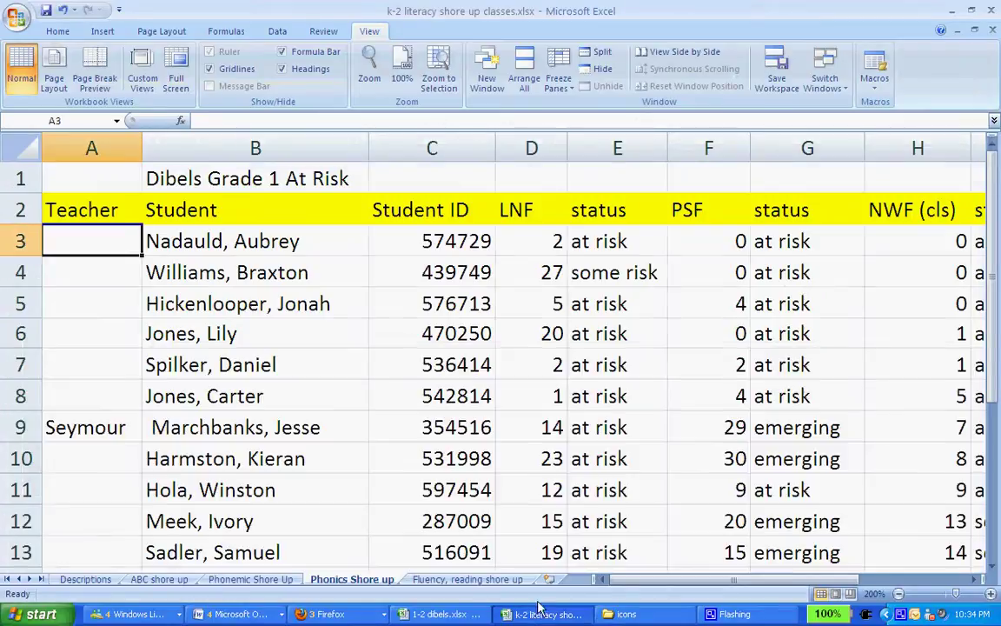
Examine the Teacher column of the Phonics Shore up list from row 4 past the last student and back up
left_click(95, 273)
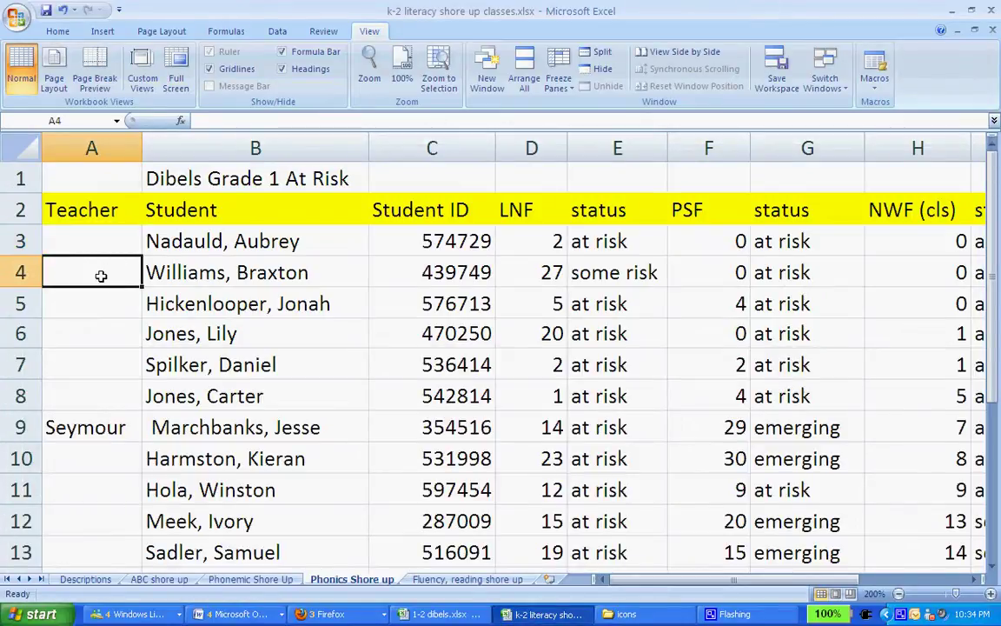
left_click(84, 304)
left_click(85, 336)
left_click(80, 366)
left_click(79, 395)
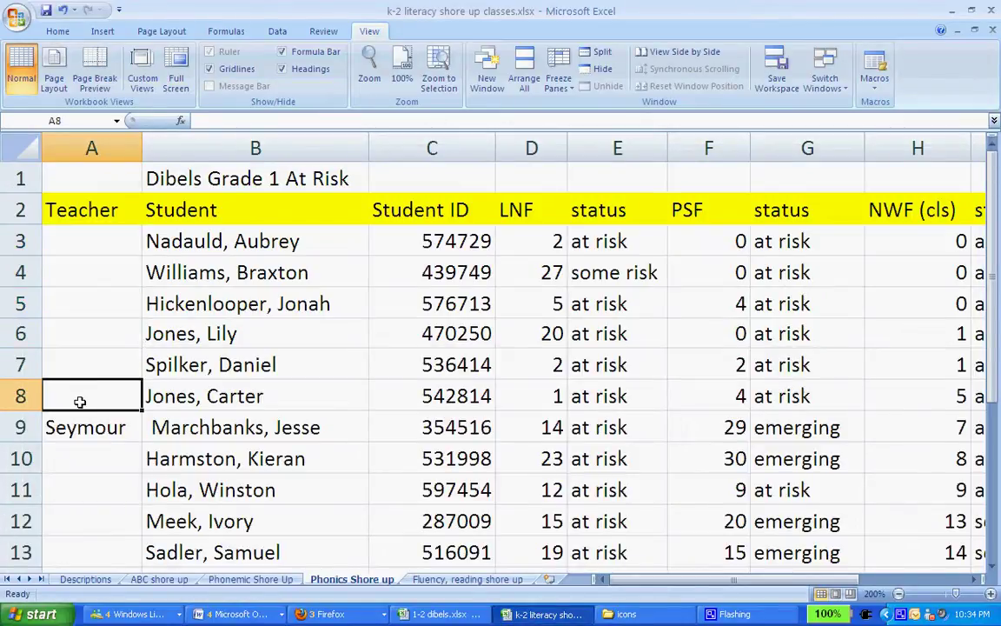
left_click(77, 456)
key("Down")
key("Down")
key("Down")
key("Down")
key("Down")
key("Down")
key("Down")
key("Down")
key("Down")
key("Down")
key("Down")
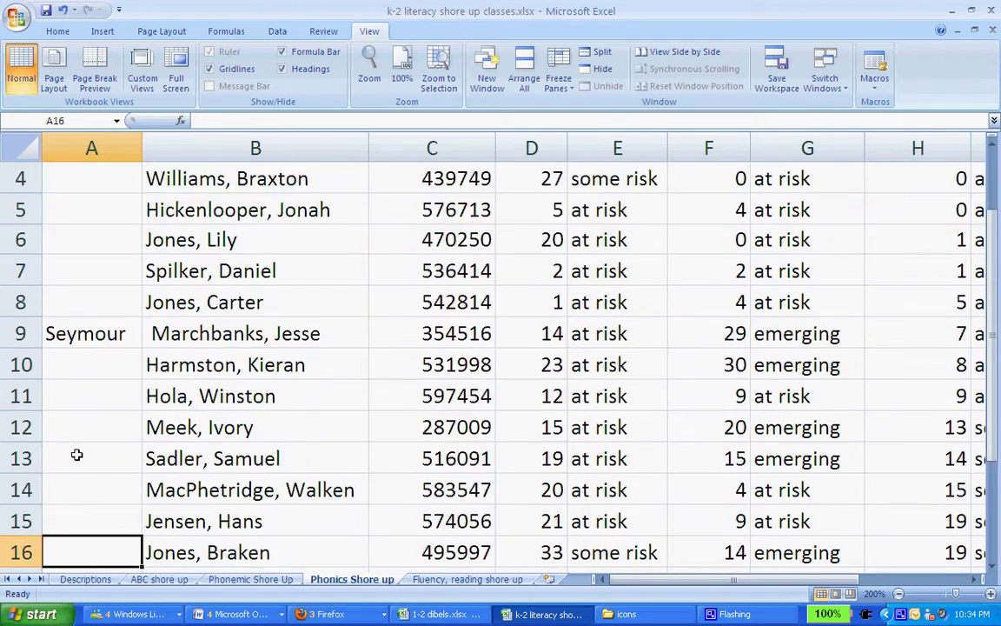
key("Up")
key("Up")
key("Up")
key("Up")
key("Up")
key("Up")
key("Up")
key("Up")
key("Up")
key("Up")
key("Up")
key("Up")
key("Up")
key("Up")
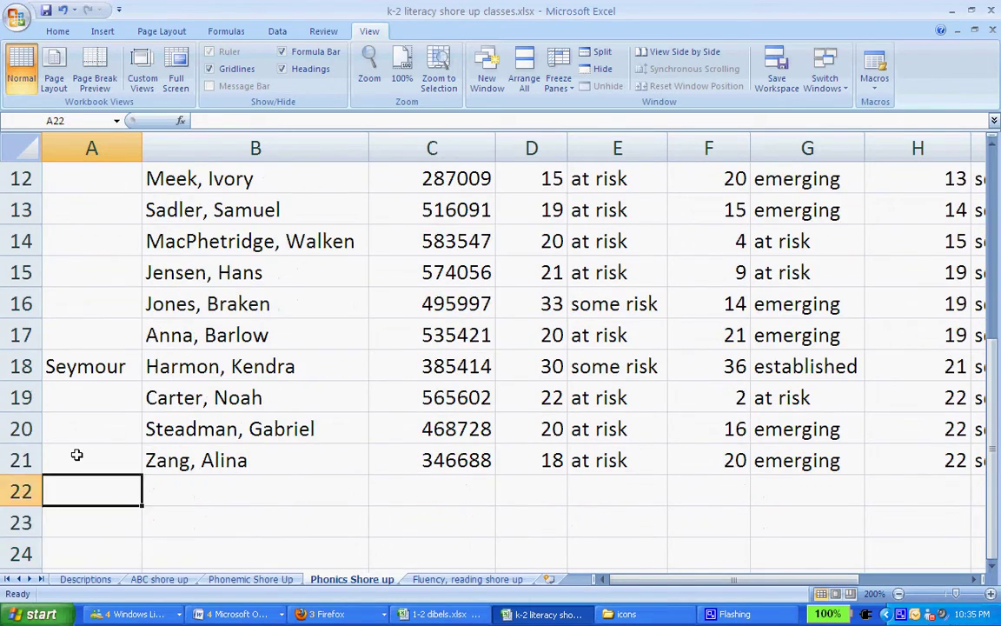
key("Up")
key("Up")
key("Up")
key("Up")
key("Up")
key("Up")
key("Up")
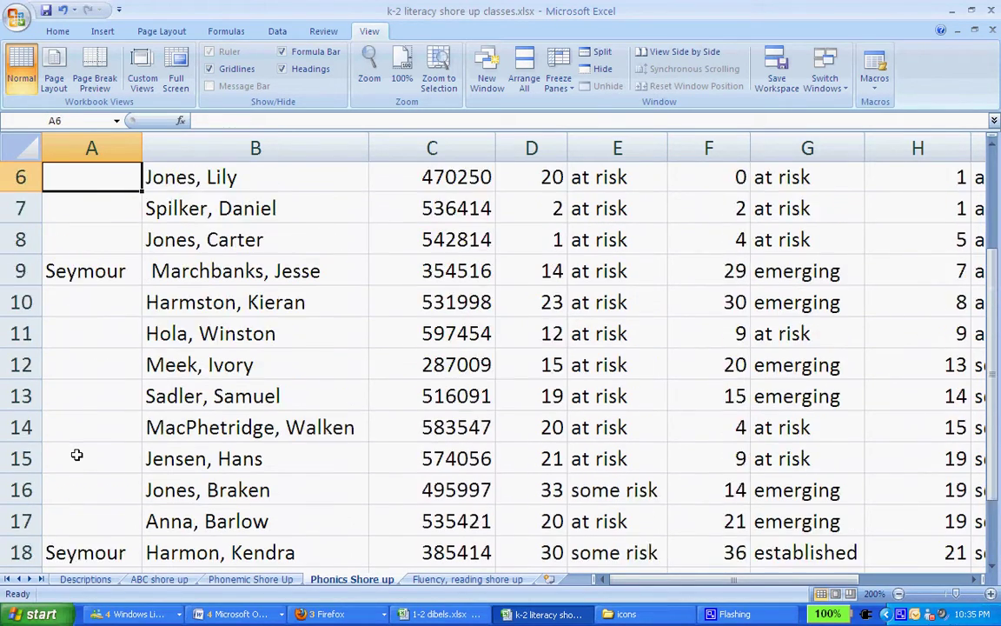
Go through the Teacher column of the Phonics Shore up list again, between its heading and row 21
key("Return")
key("Return")
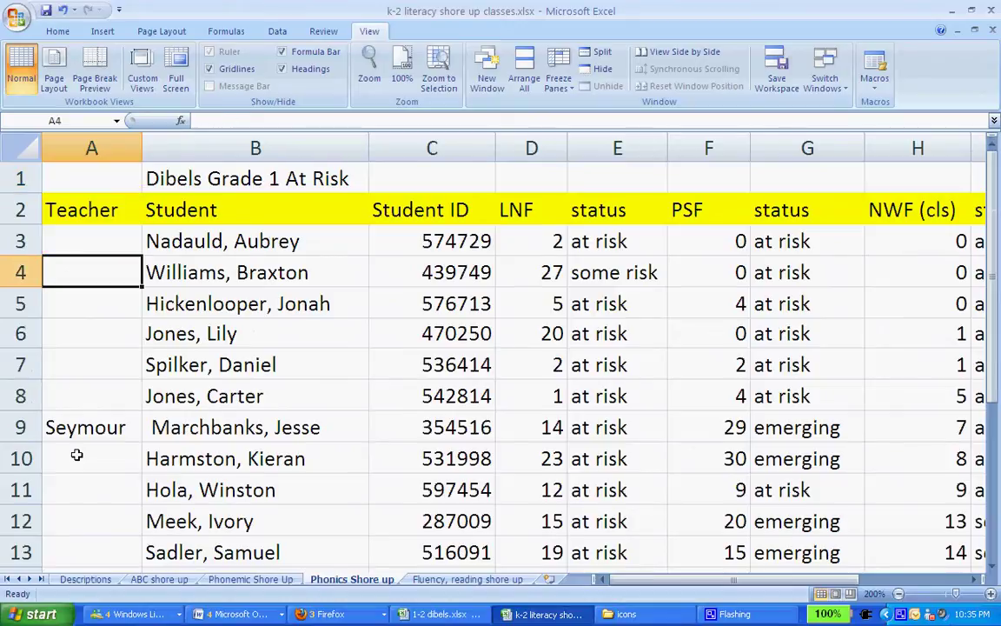
key("Return")
key("Tab")
key("Return")
key("Return")
key("Return")
key("Return")
key("Down")
key("Down")
key("Down")
key("Down")
key("Down")
key("Down")
key("Down")
key("Down")
key("Down")
key("Down")
key("Down")
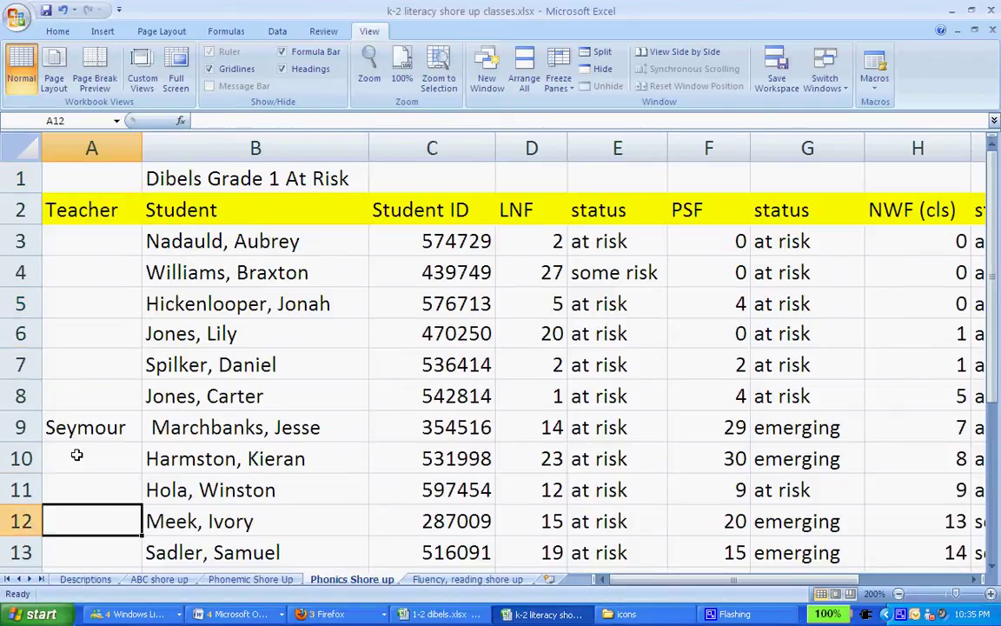
key("Up")
key("Up")
key("Up")
key("Up")
key("Up")
key("Up")
key("Up")
key("Up")
key("Up")
key("Up")
key("Up")
key("Up")
key("Up")
key("Up")
key("Up")
key("Up")
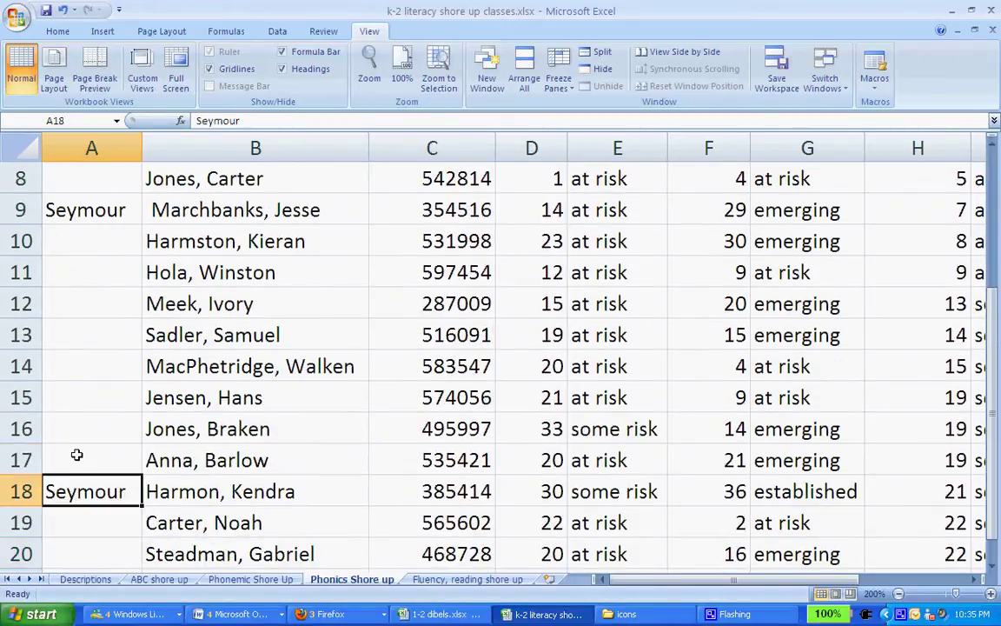
key("Up")
key("Up")
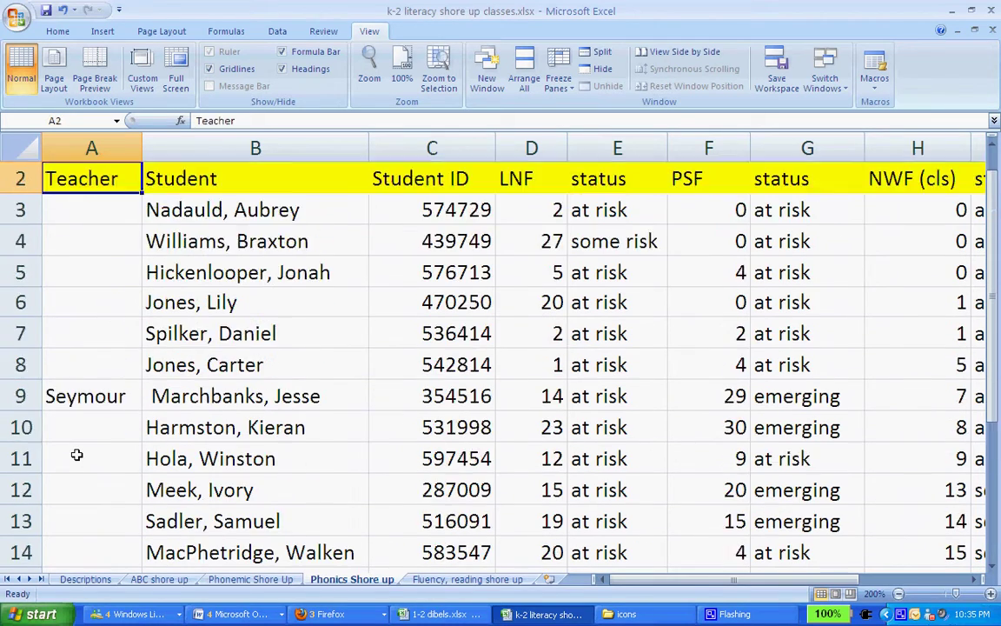
key("Down")
key("Down")
key("Down")
key("Down")
key("Down")
key("Down")
key("Down")
key("Down")
key("Down")
key("Down")
key("Down")
key("Down")
key("Down")
key("Down")
key("Down")
key("Down")
key("Down")
key("Down")
key("Down")
key("Down")
key("Down")
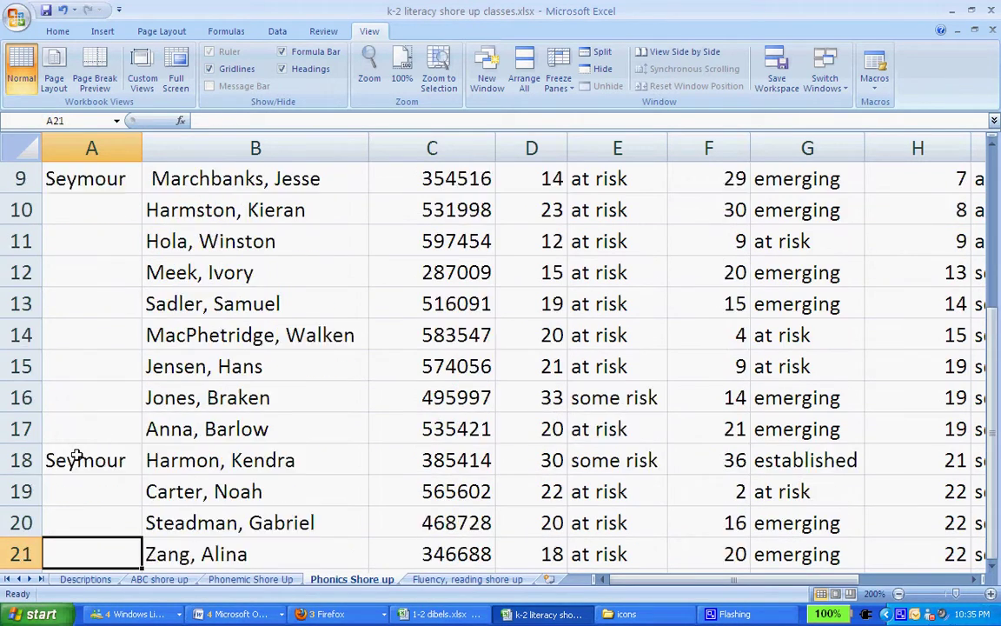
Review the Student column of the Phonics Shore up list, moving up and down through the names
key("Up")
key("Up")
key("Up")
key("Right")
key("Up")
key("Up")
key("Up")
key("Up")
key("Up")
key("Up")
key("Up")
key("Up")
key("Up")
key("Up")
key("Up")
key("Up")
key("Up")
key("Up")
key("Up")
key("Up")
key("Up")
key("Up")
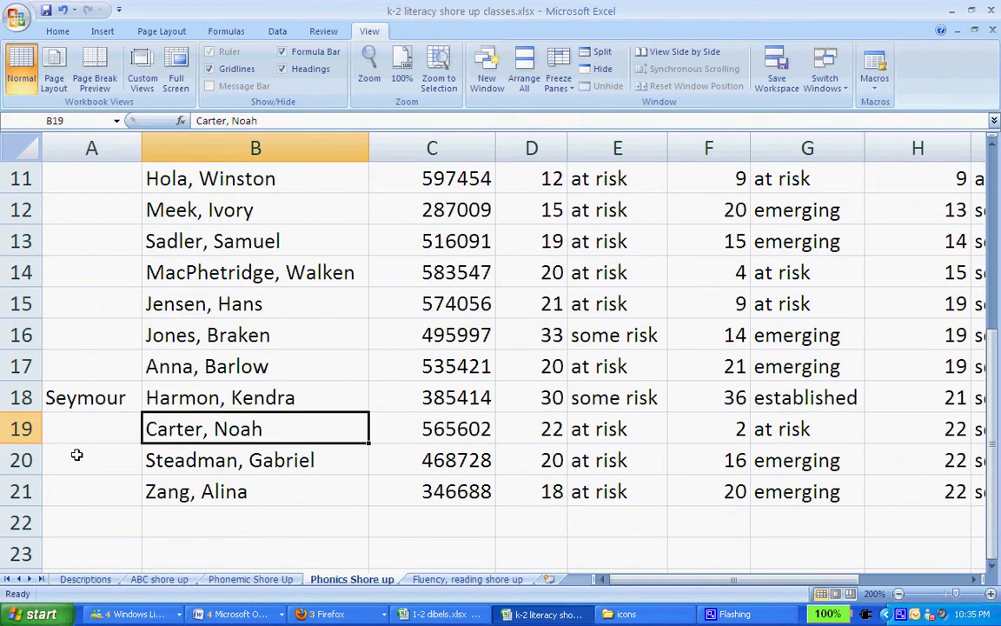
key("Down")
key("Down")
key("Down")
key("Down")
key("Down")
key("Down")
key("Down")
key("Down")
key("Down")
key("Down")
key("Down")
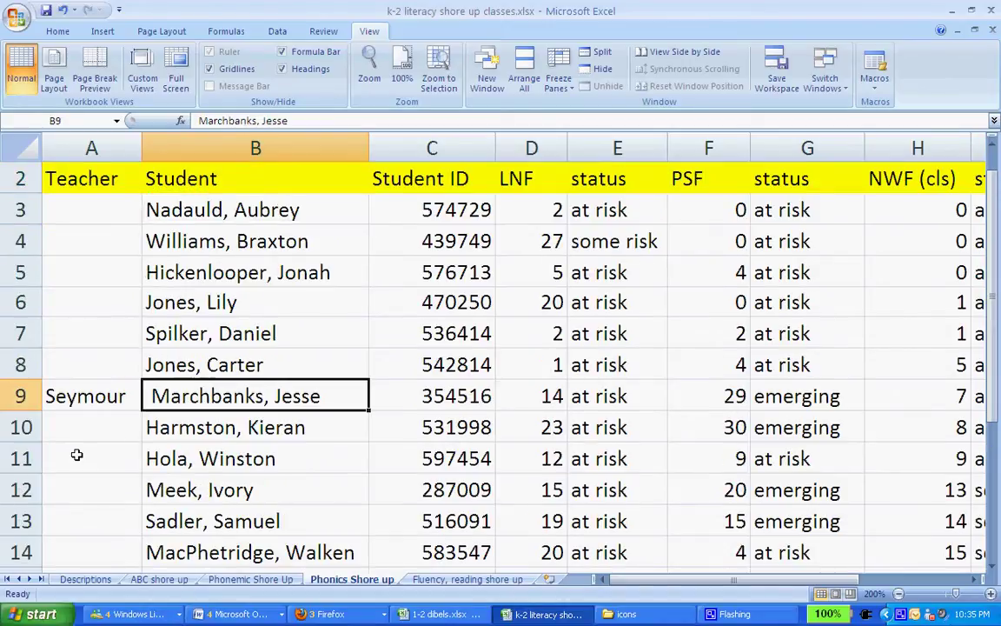
Examine the row 13 student's scores and statuses across to the instructional recommendation, then return to the student's name
key("Right")
key("Left")
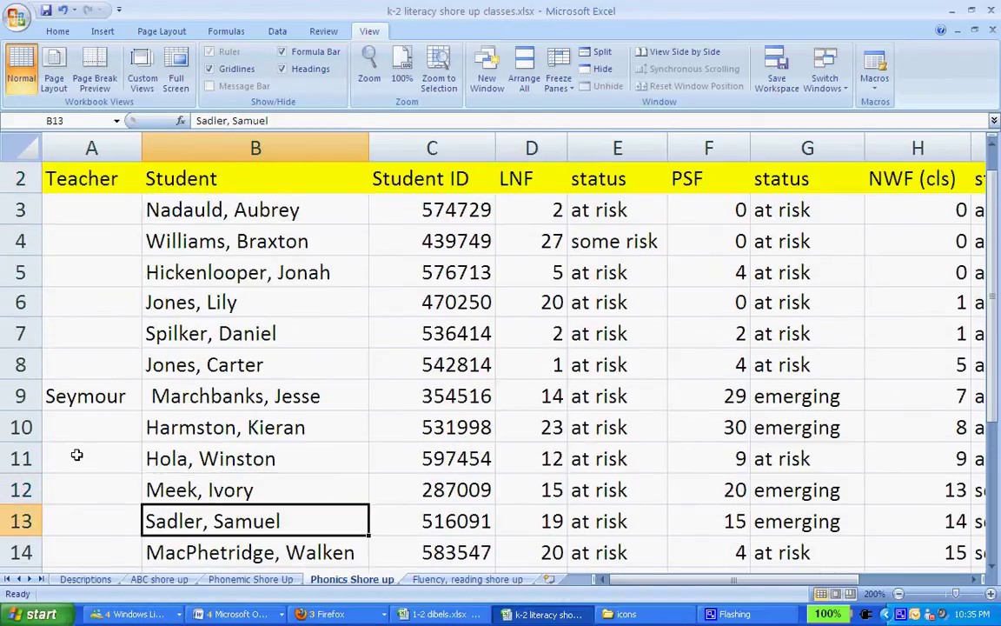
key("Right")
key("Right")
key("Right")
key("Right")
key("Right")
key("Right")
key("Right")
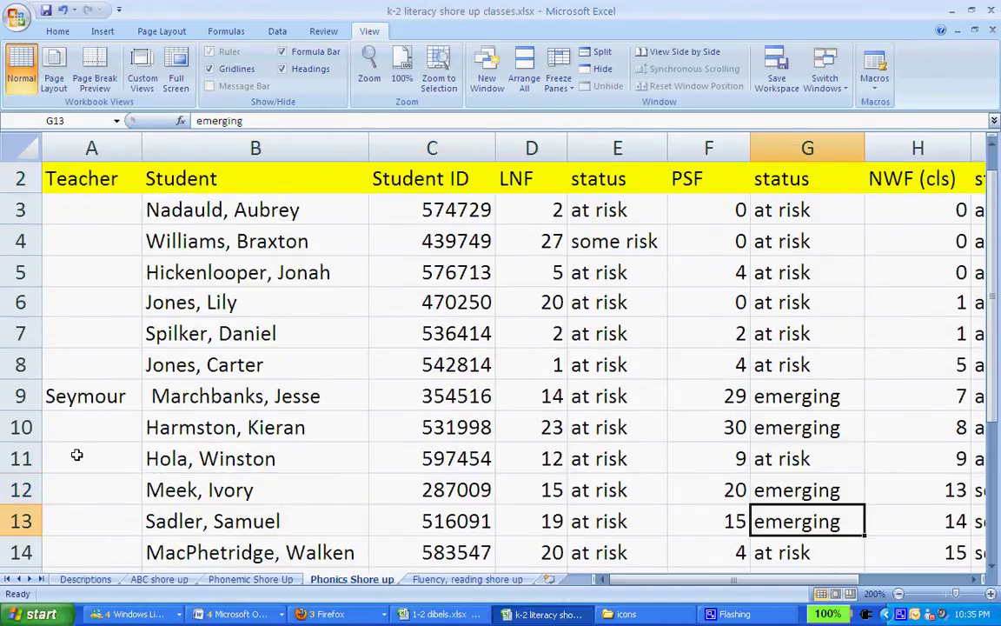
key("Right")
key("Left")
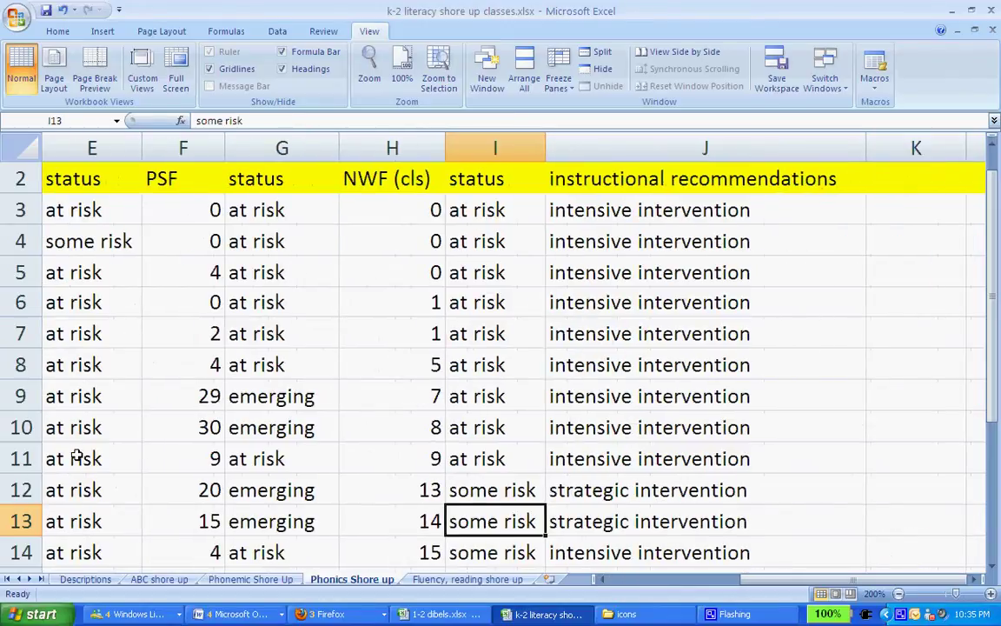
key("Right")
key("Left")
key("Left")
key("Left")
key("Left")
key("Left")
key("Left")
key("Left")
key("Left")
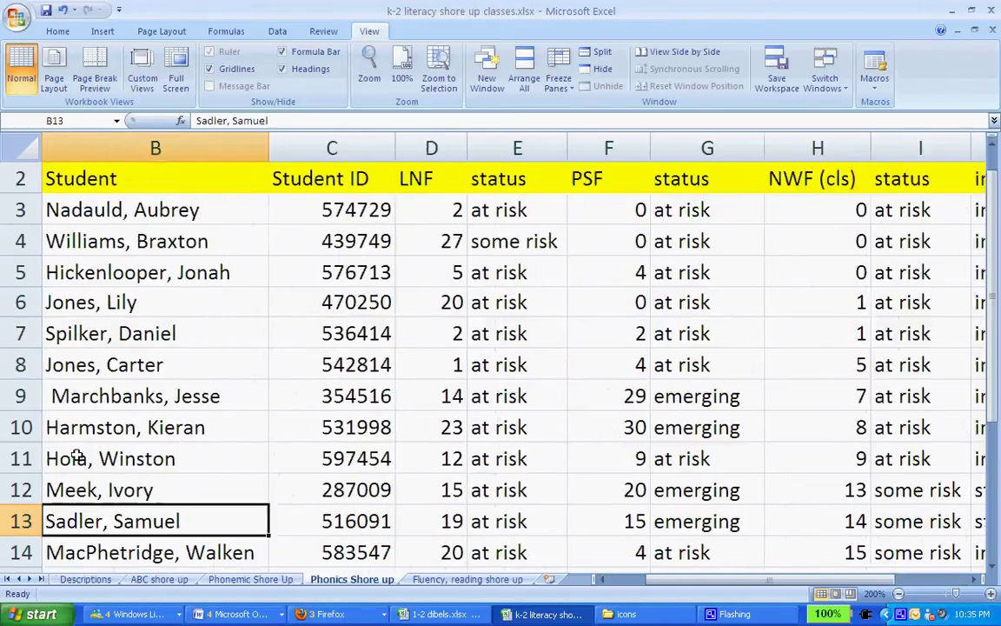
Enter the note "do not invite" in row 13, in the empty column beside the instructional recommendations
key("Right")
key("Right")
key("Right")
key("Right")
key("Right")
key("Right")
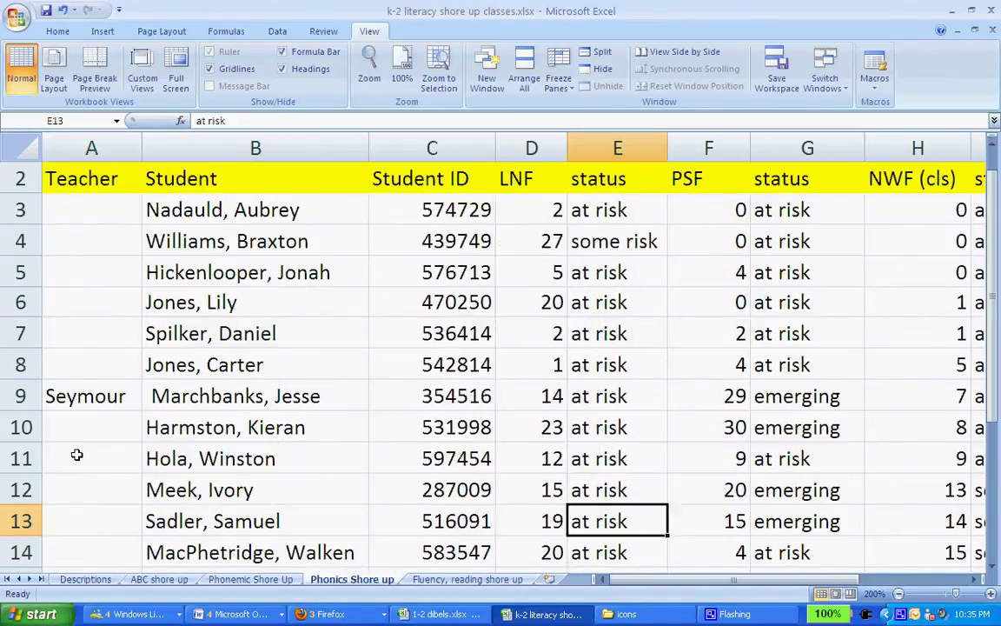
key("Right")
key("Right")
key("Right")
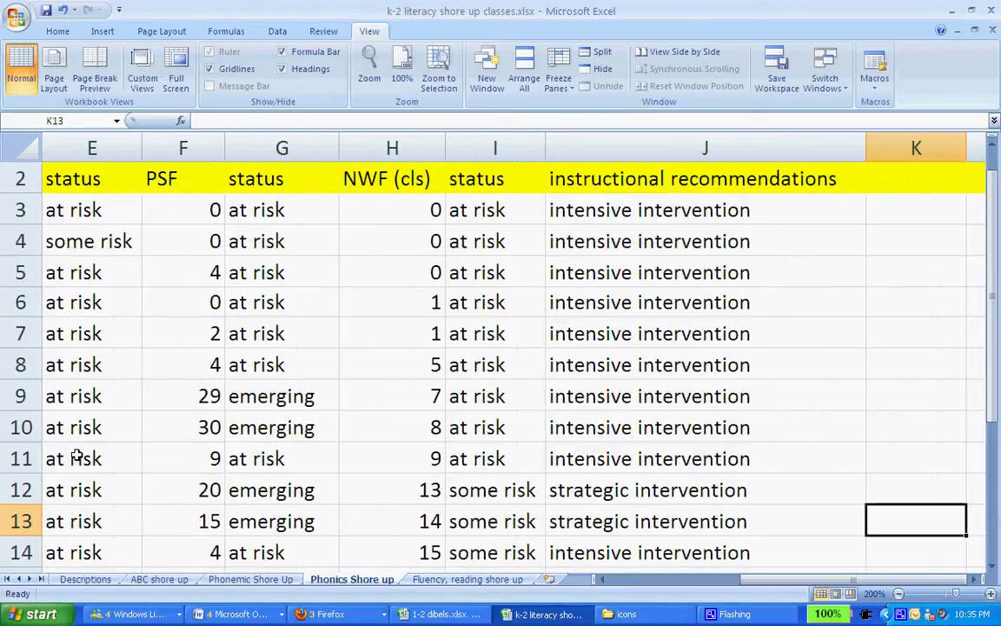
type("do not")
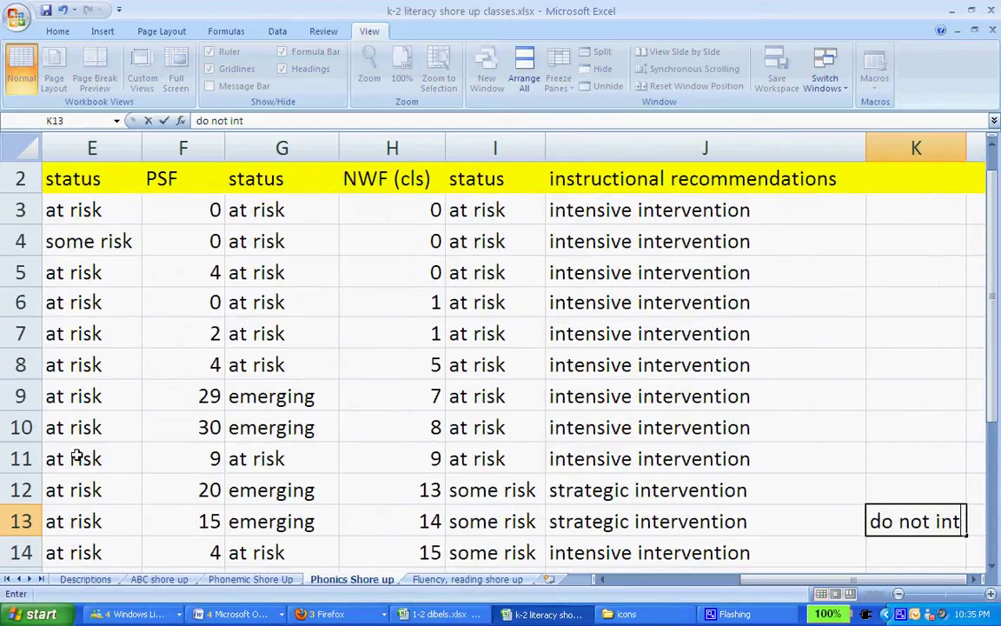
type(" invite")
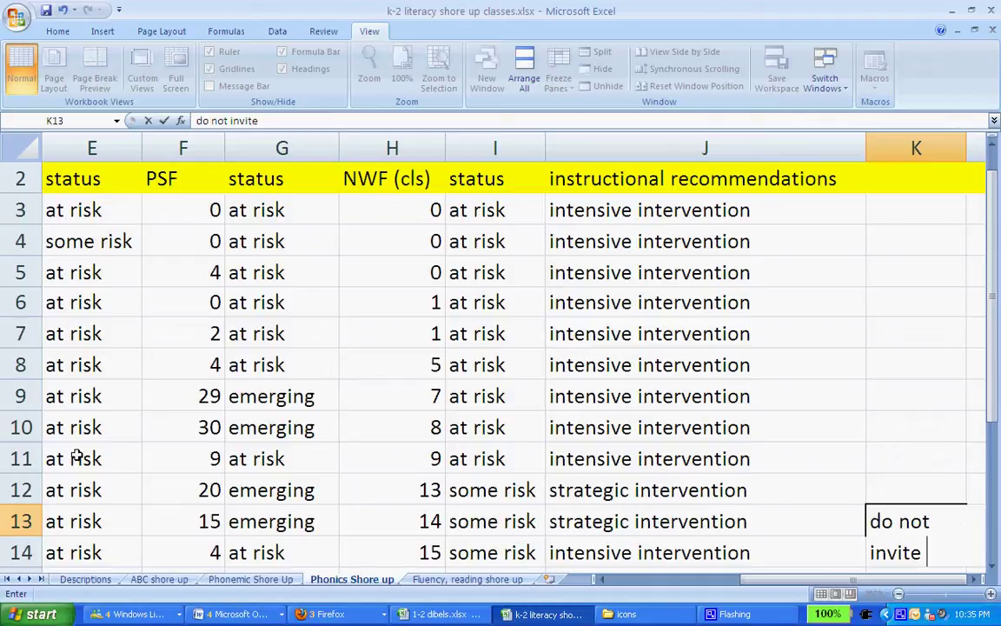
left_click(862, 425)
left_click(899, 523)
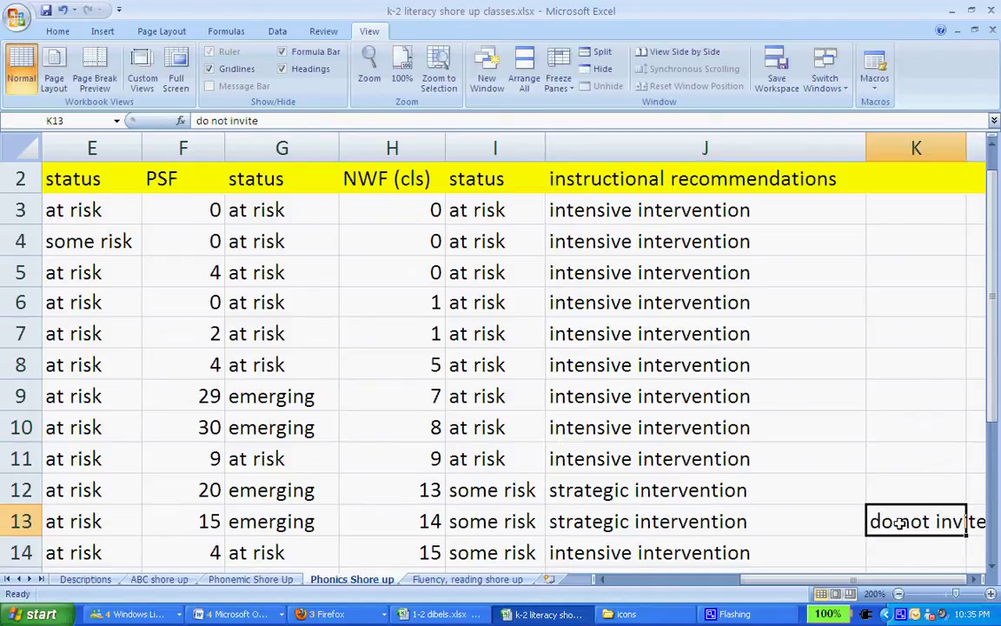
left_click_drag(269, 121, 193, 120)
Add the heading "teacher notes" in cell K2, beside the instructional recommendations heading
left_click(920, 188)
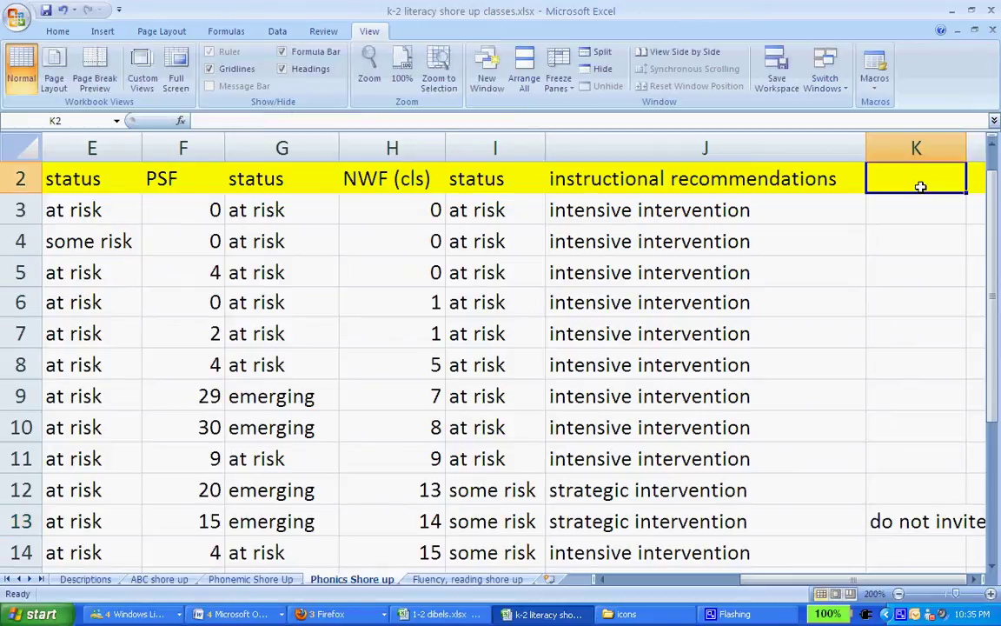
type("trea")
type("her")
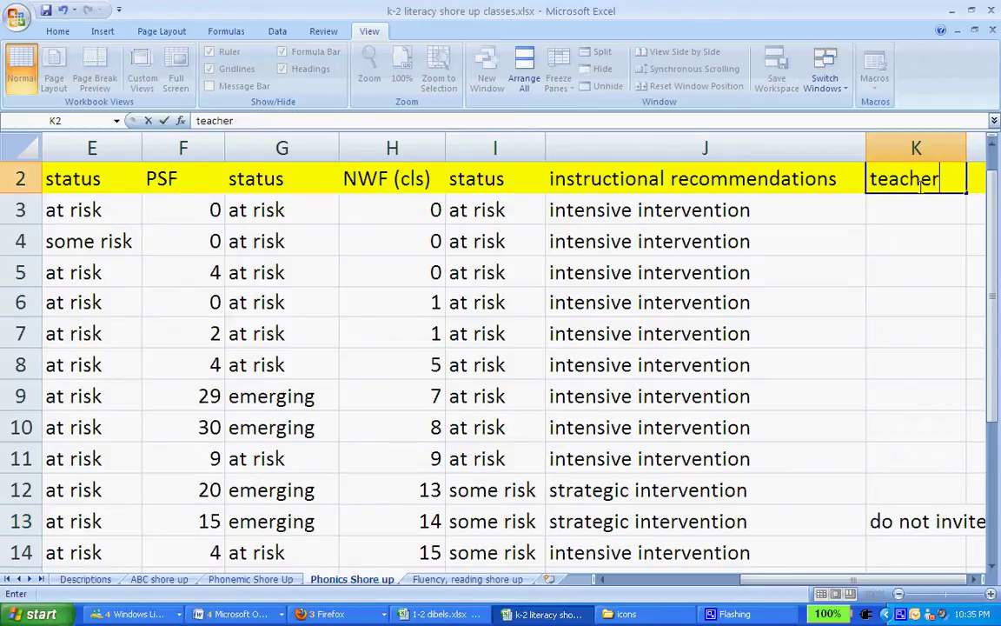
type(" notes")
left_click(920, 269)
left_click(929, 187)
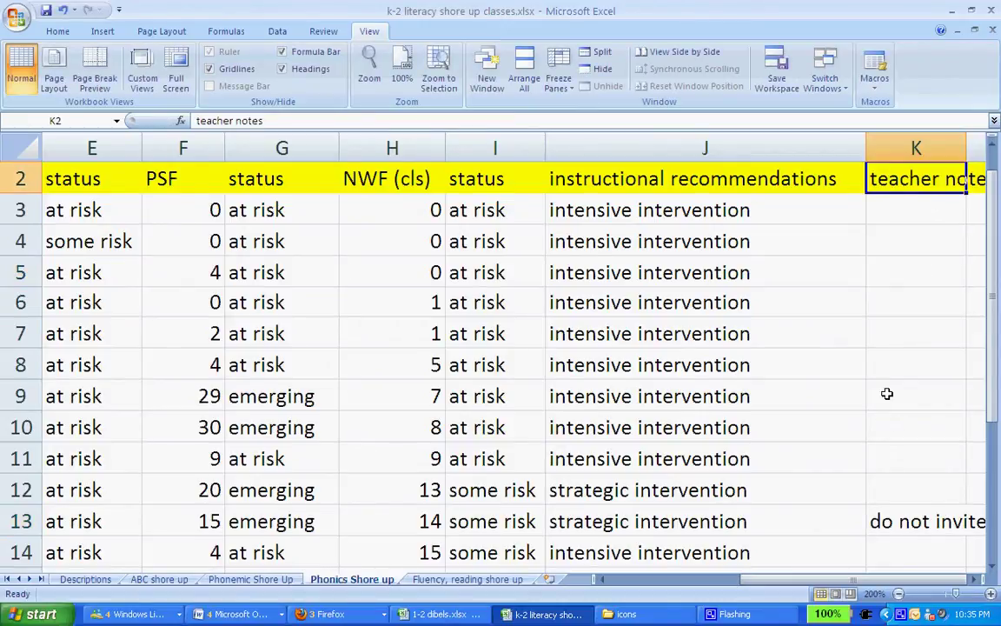
Clear the "do not invite" note from row 13 of the teacher notes column
left_click(888, 517)
key("Delete")
key("Down")
Go back along row 14 to the Student column and review the names down to row 19
key("Left")
key("Left")
key("Left")
key("Left")
key("Left")
key("Left")
key("Left")
key("Left")
key("Left")
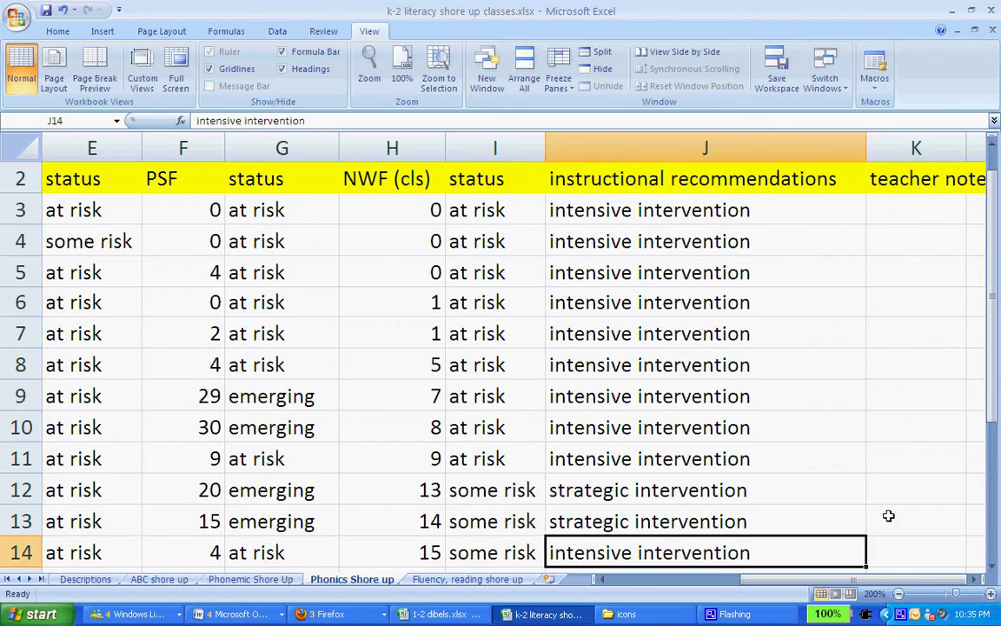
key("Left")
key("Down")
key("Down")
key("Down")
key("Down")
key("Down")
key("Right")
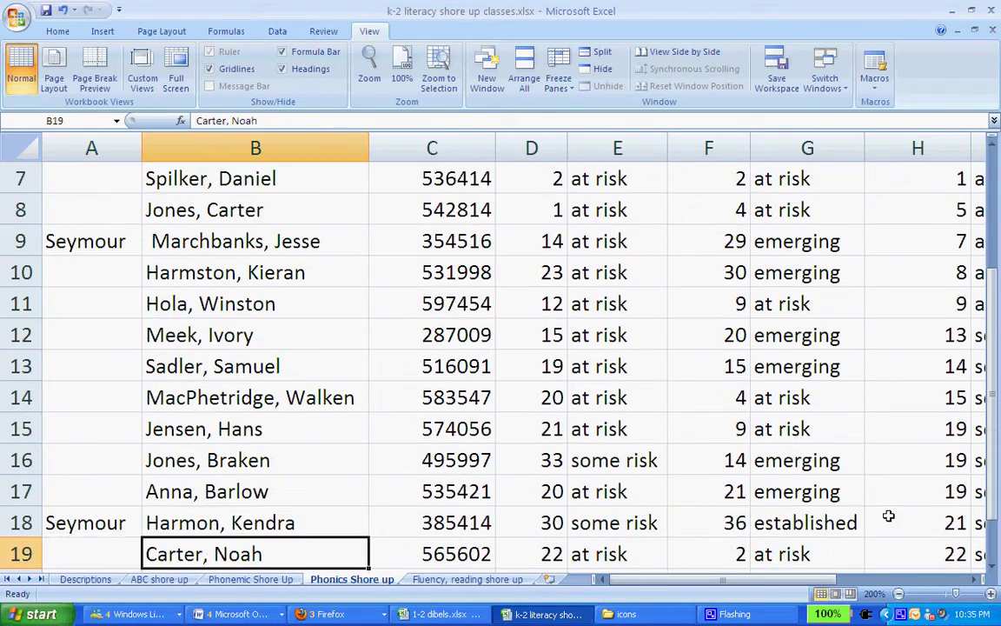
Examine the row 20 student's scores and statuses across to the teacher notes column and back
key("Down")
key("Right")
key("Right")
key("Right")
key("Right")
key("Right")
key("Right")
key("Right")
key("Right")
key("Right")
key("Right")
key("Left")
key("Left")
key("Left")
key("Left")
key("Left")
key("Left")
key("Left")
key("Left")
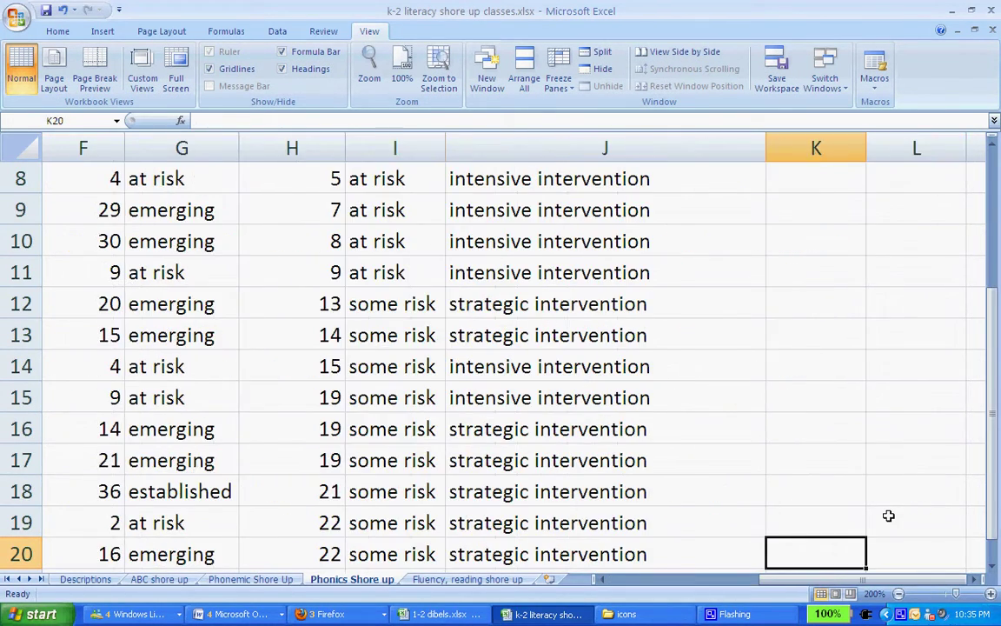
key("Left")
Review the score and status columns past the last student in row 21 and back up to row 1
key("Down")
key("Right")
key("Right")
key("Right")
key("Down")
key("Down")
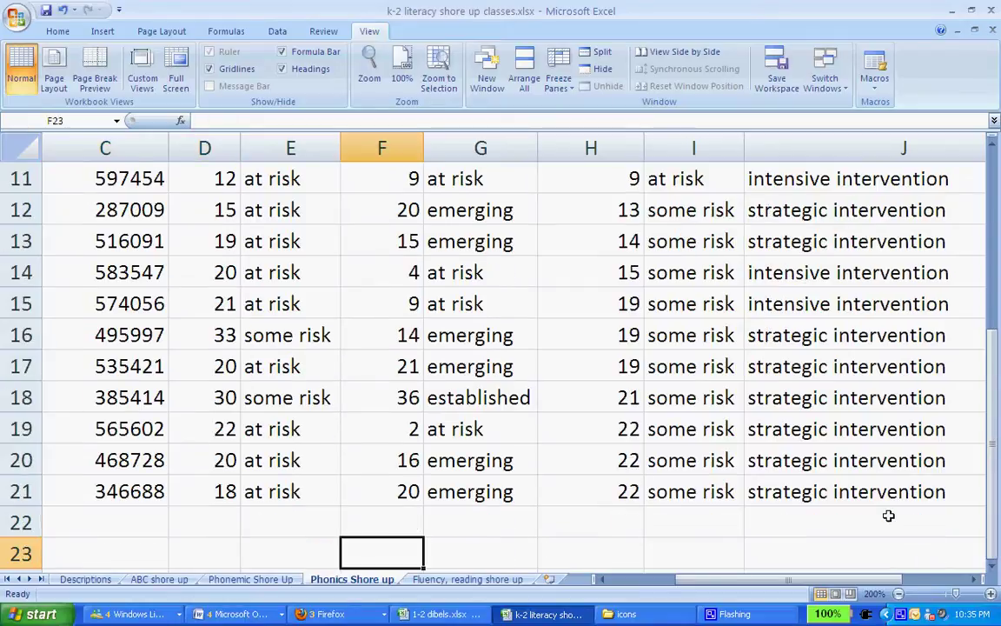
key("Up")
key("Up")
key("Up")
key("Up")
key("Up")
key("Up")
key("Left")
key("Up")
key("Up")
key("Up")
key("Up")
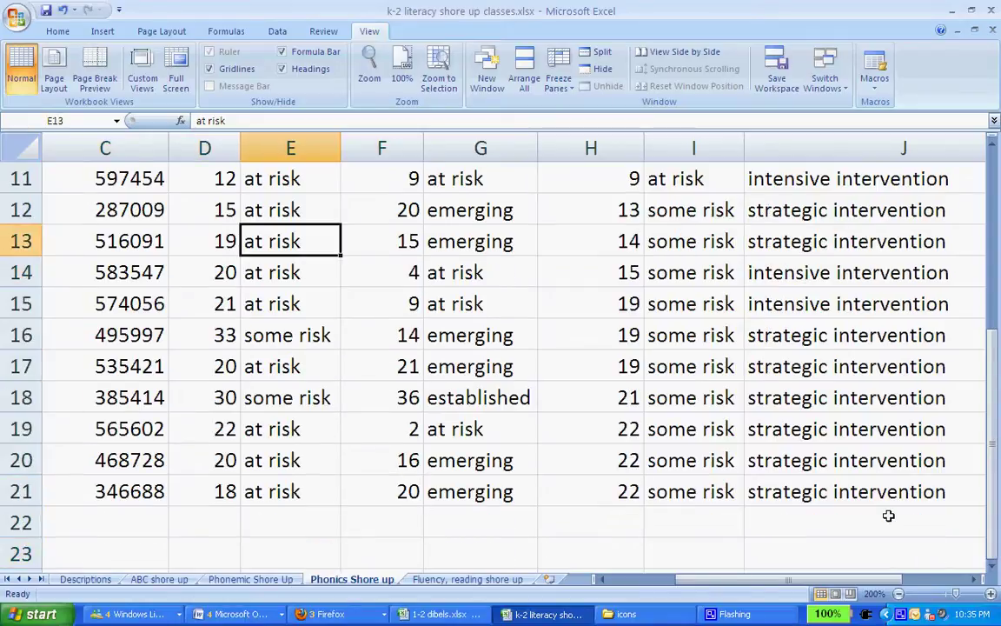
key("Up")
key("Up")
key("Up")
key("Up")
key("Up")
key("Up")
key("Up")
key("Up")
key("Up")
key("Up")
key("Up")
key("Up")
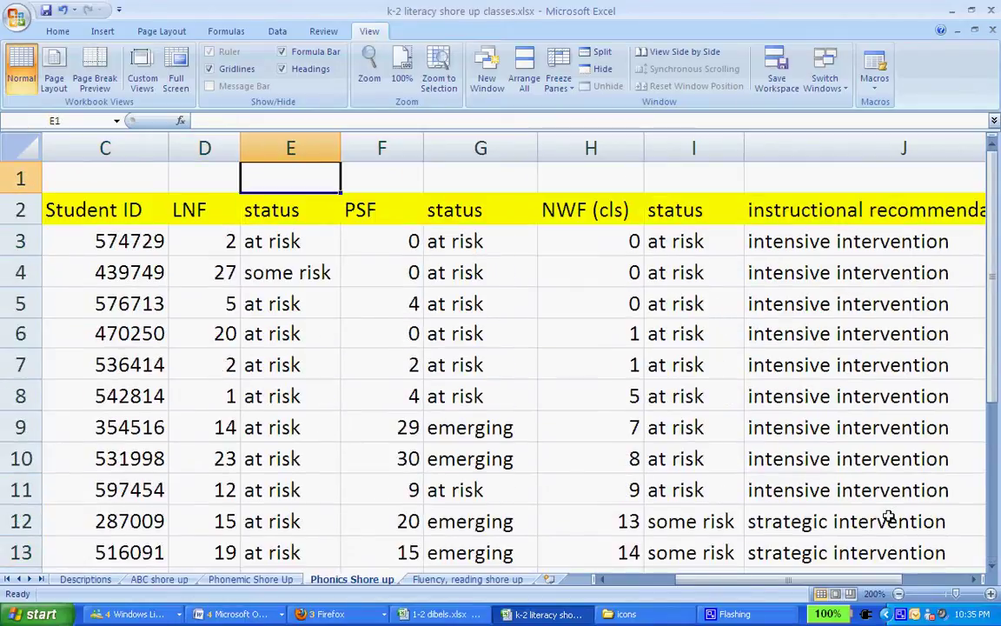
Review the student names between rows 4 and 9, ending at the row 4 student's ID
key("Left")
key("Left")
key("Left")
key("Left")
key("Down")
key("Down")
key("Down")
key("Right")
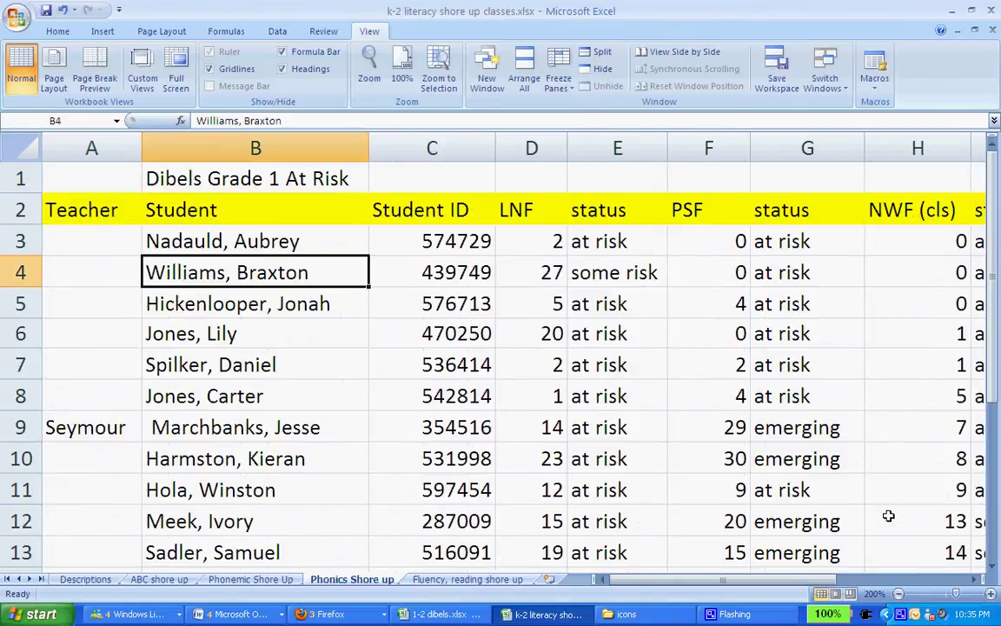
key("Down")
key("Down")
key("Down")
key("Down")
key("Down")
key("Up")
key("Up")
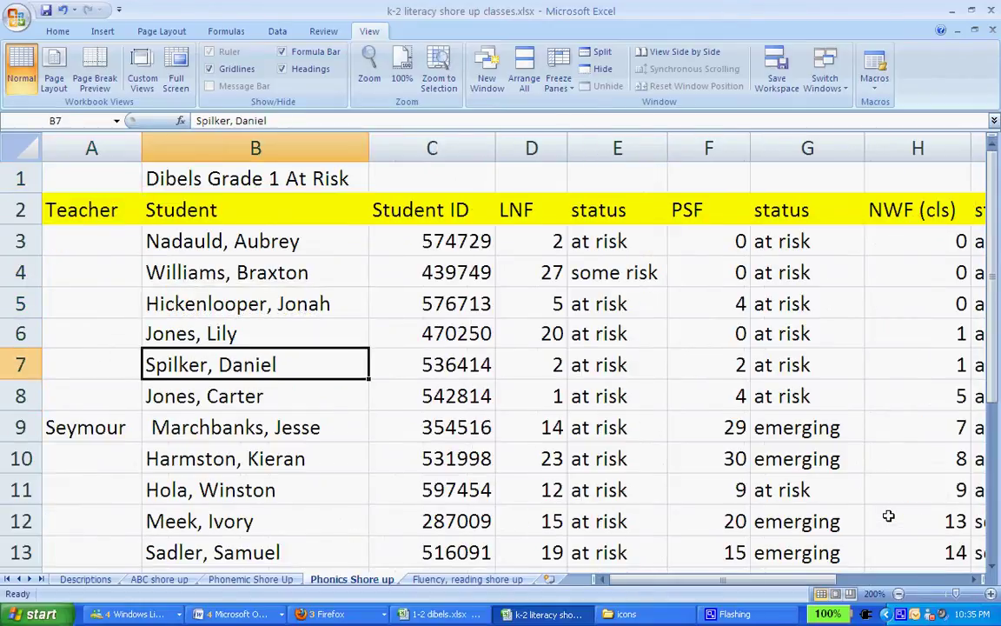
key("Up")
key("Up")
key("Up")
key("Right")
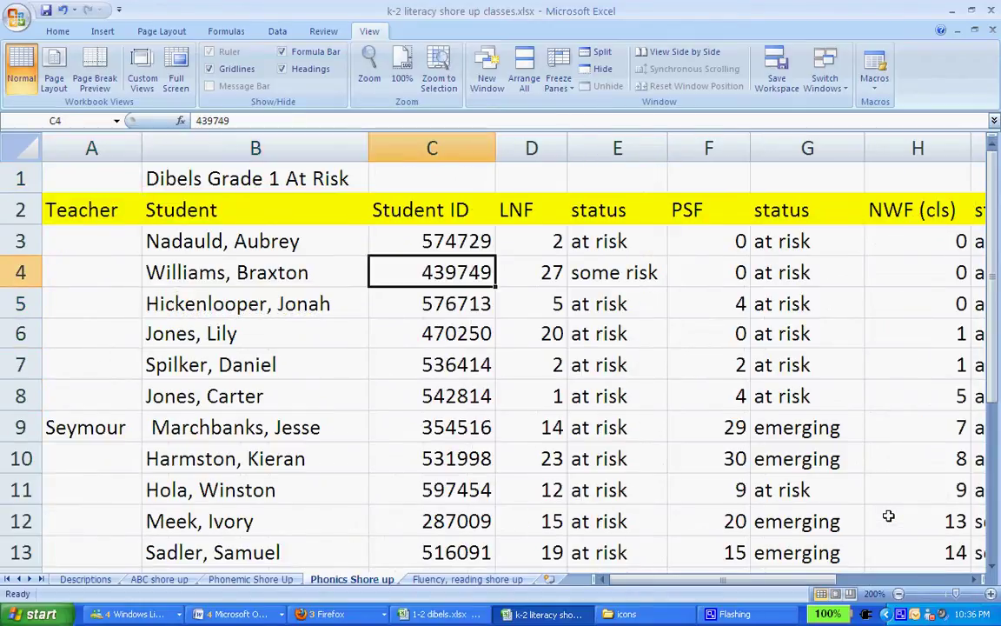
Examine the row 5 student's LNF, PSF and NWF scores with their statuses
key("Left")
key("Down")
key("Right")
key("Right")
key("Right")
key("Right")
key("Right")
key("Right")
key("Right")
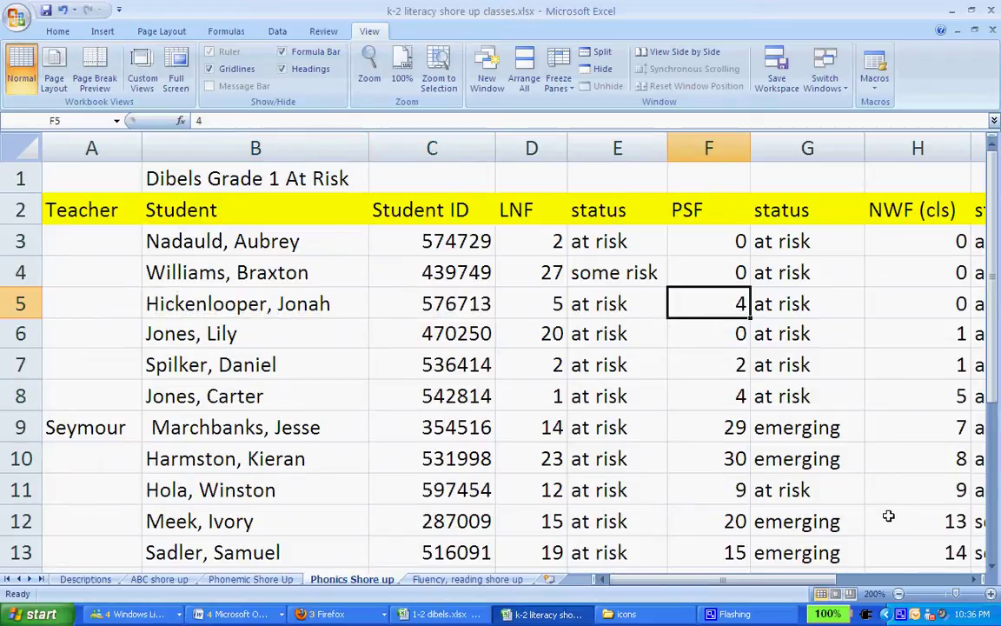
key("Right")
key("Left")
key("Left")
key("Left")
key("Left")
key("Left")
key("Left")
key("Left")
key("Left")
key("Left")
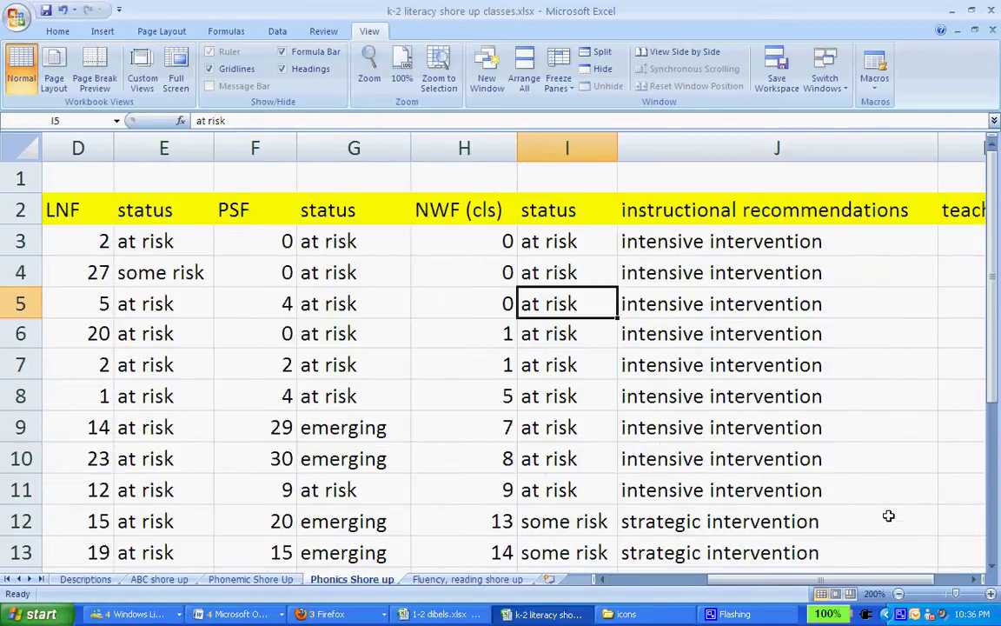
Go across row 5 again between the student's name and the teacher notes column, including the instructional recommendation
key("Right")
key("Right")
key("Right")
key("Right")
key("Right")
key("Right")
key("Right")
key("Right")
key("Right")
key("Right")
key("Right")
key("Right")
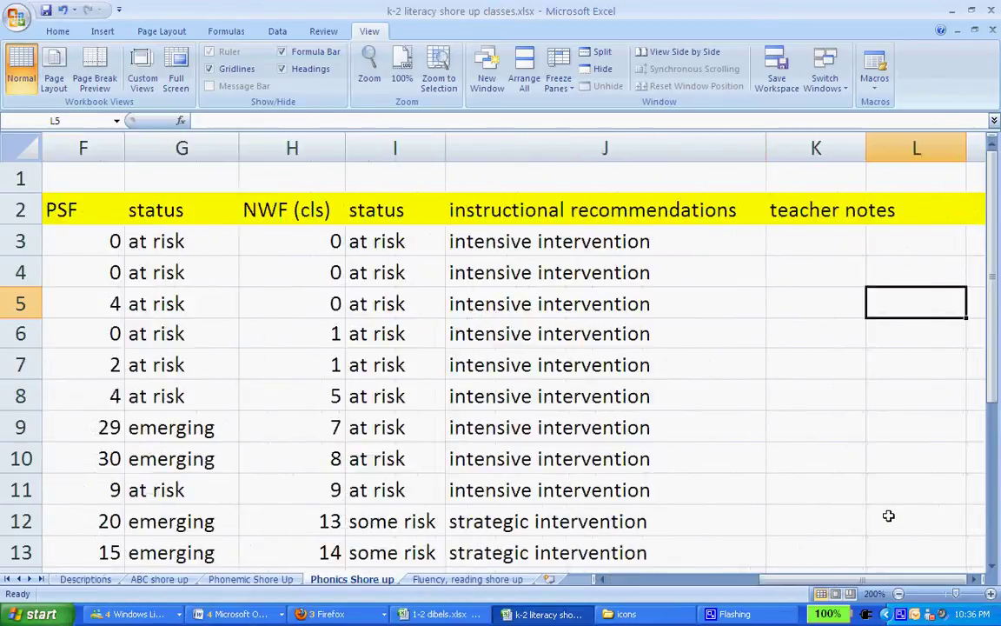
key("Left")
key("Left")
key("Left")
key("Left")
key("Left")
key("Left")
key("Left")
key("Left")
key("Left")
key("Left")
key("Left")
key("Left")
key("Right")
key("Right")
key("Right")
key("Right")
key("Right")
key("Right")
key("Right")
key("Right")
key("Right")
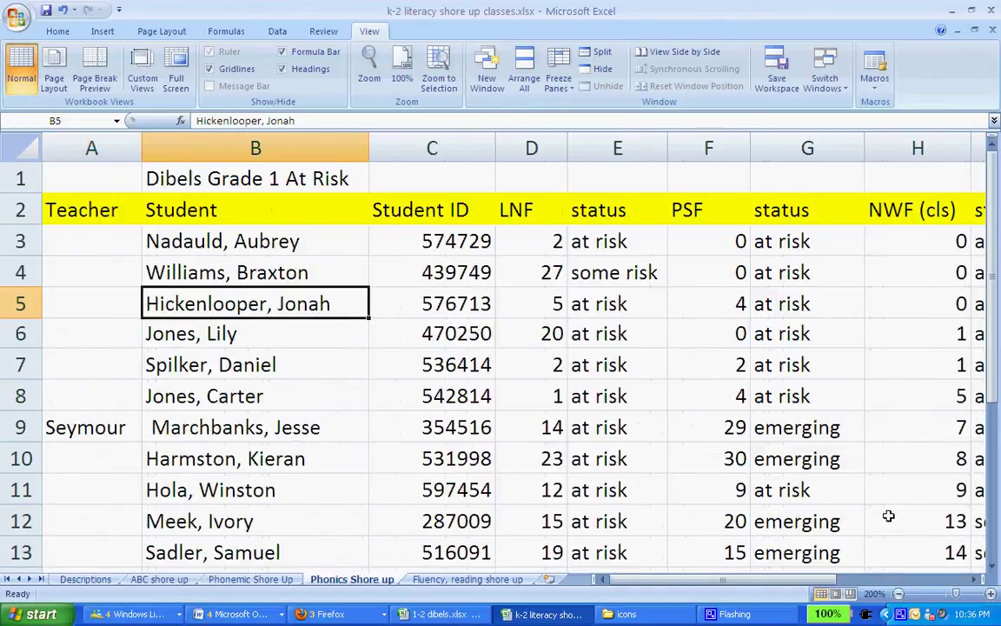
Examine the Phonics Shore up columns along the top of the sheet, from Teacher through the instructional recommendations to teacher notes
key("Left")
key("Left")
key("Left")
key("Left")
key("Left")
key("Left")
key("Left")
key("Left")
key("Left")
key("Down")
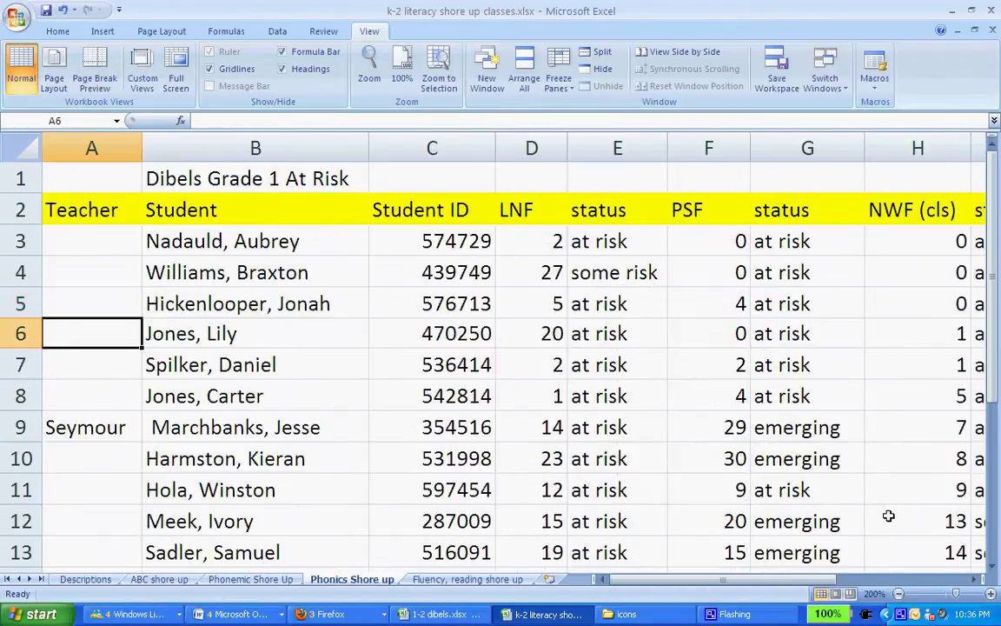
key("Up")
key("Up")
key("Up")
key("Up")
key("Up")
key("Right")
key("Right")
key("Right")
key("Right")
key("Right")
key("Right")
key("Right")
key("Right")
key("Right")
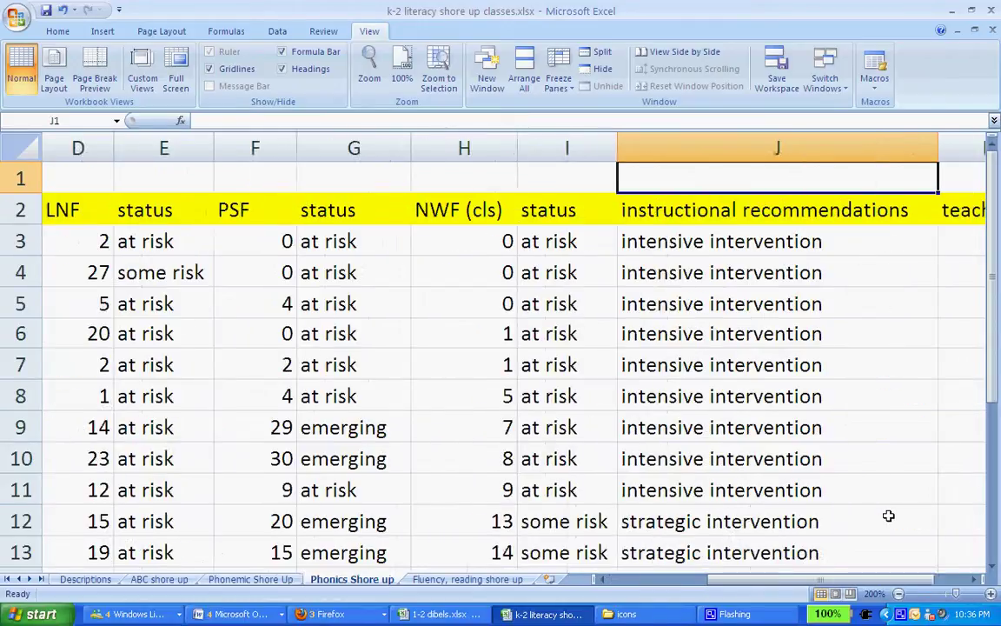
key("Right")
Go back across row 3 from the teacher notes column to the Teacher column, ending at row 4
key("Down")
key("Down")
key("Left")
key("Left")
key("Left")
key("Left")
key("Left")
key("Left")
key("Left")
key("Left")
key("Left")
key("Left")
key("Down")
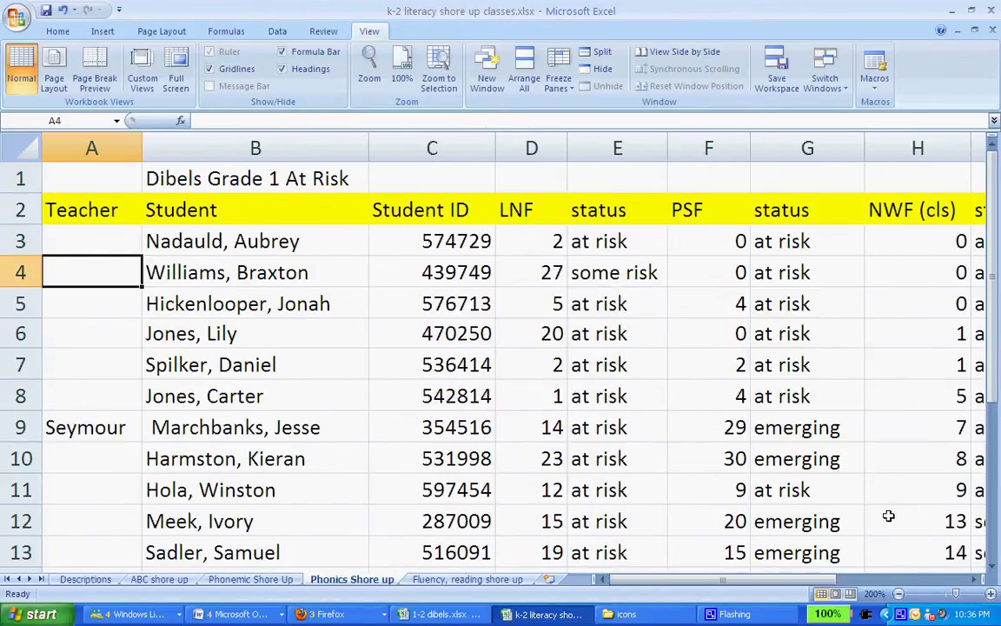
Look down the Phonics Shore up class list past the last student to the empty rows around row 26
key("Down")
key("Down")
key("Down")
key("Down")
key("Down")
key("Down")
key("Down")
key("Down")
key("Down")
key("Down")
key("Down")
key("Down")
key("Down")
key("Down")
key("Down")
key("Down")
key("Down")
key("Down")
key("Down")
key("Down")
key("Down")
key("Down")
key("Right")
key("Right")
key("Up")
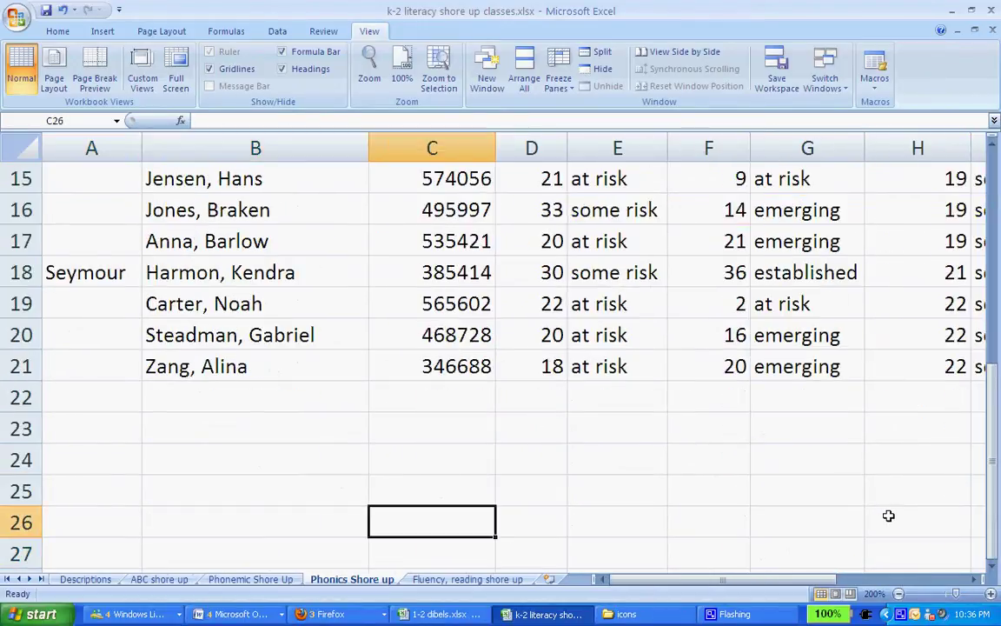
Show the top of the Fluency, reading shore up sheet at 200% magnification
left_click(483, 579)
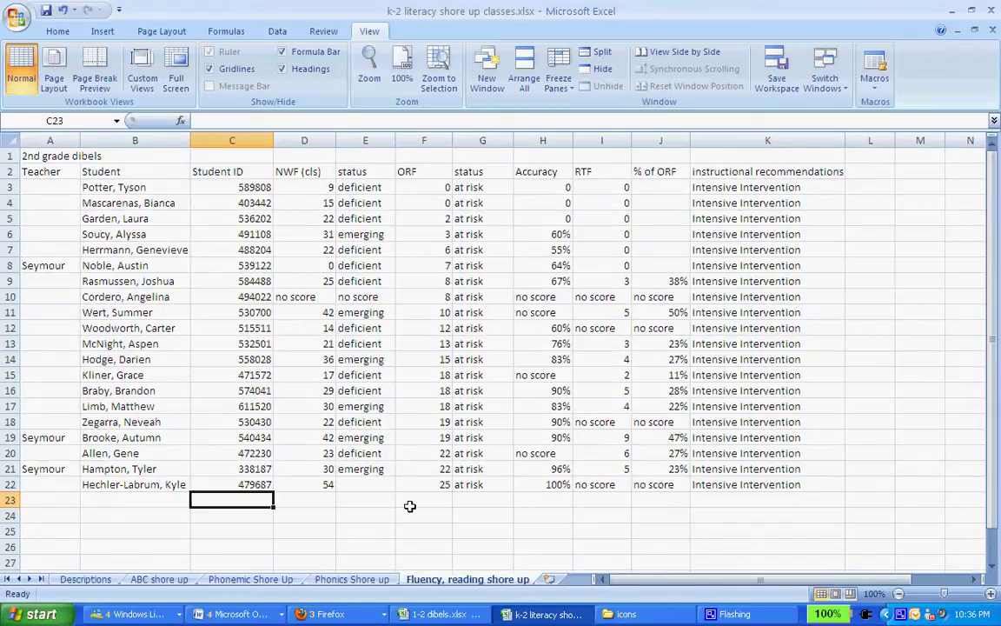
left_click(372, 68)
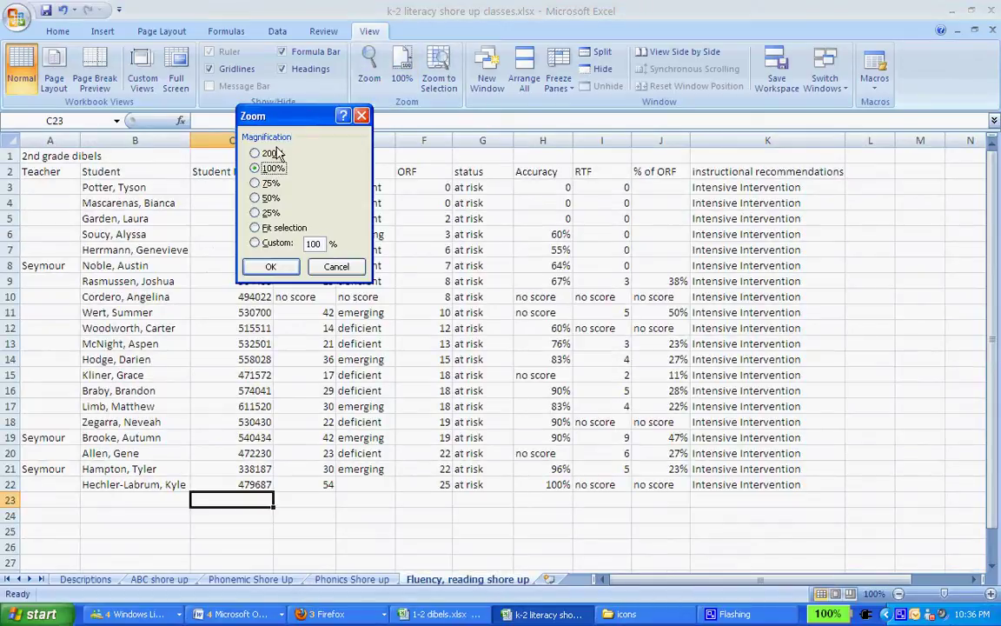
left_click(265, 266)
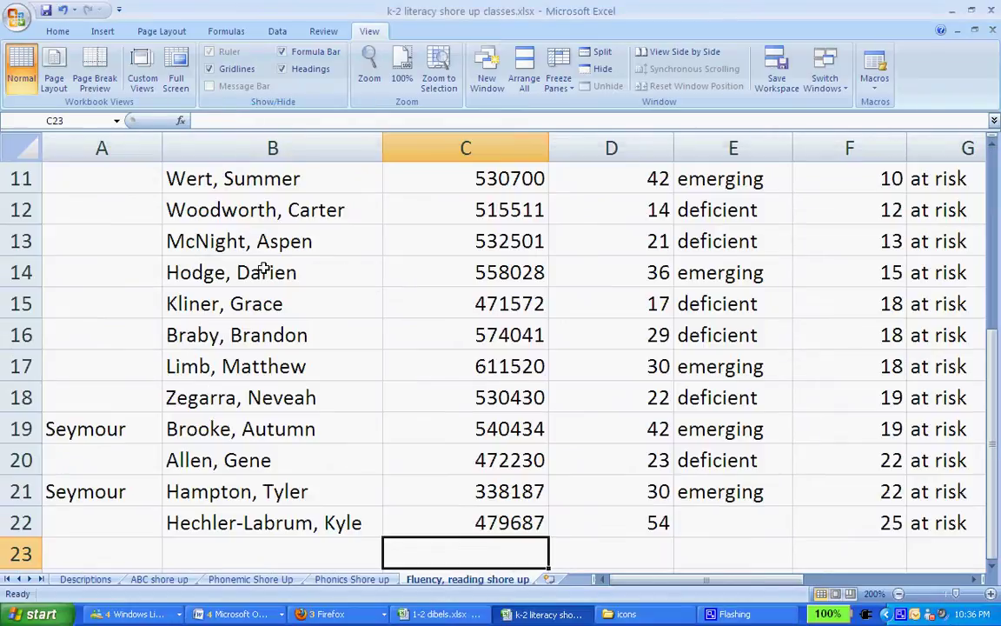
scroll(995, 365, "up", 4)
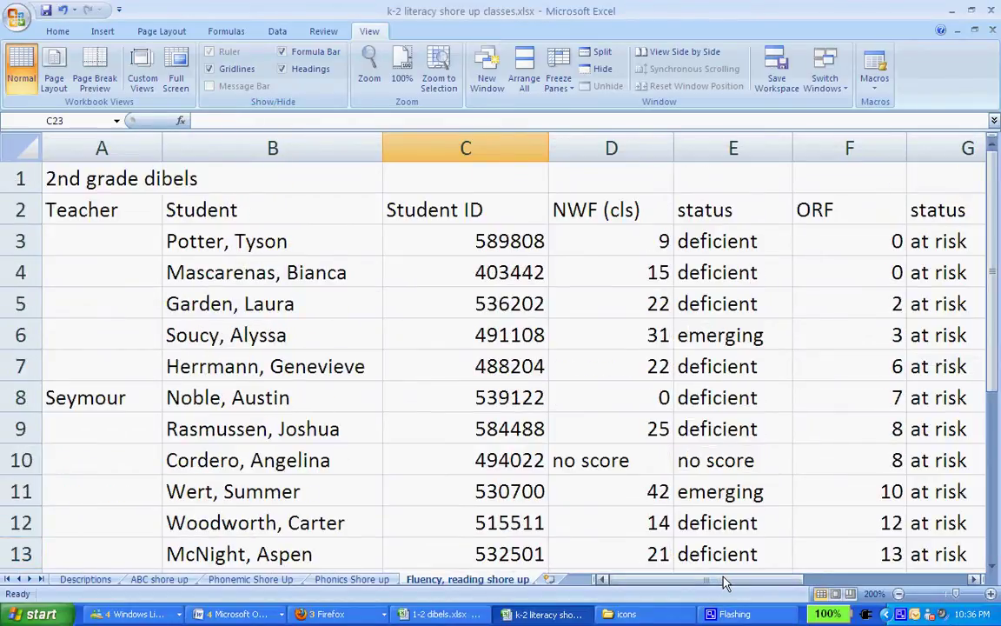
Review the 2nd grade score columns of the fluency sheet as far as the instructional recommendations
left_click(973, 580)
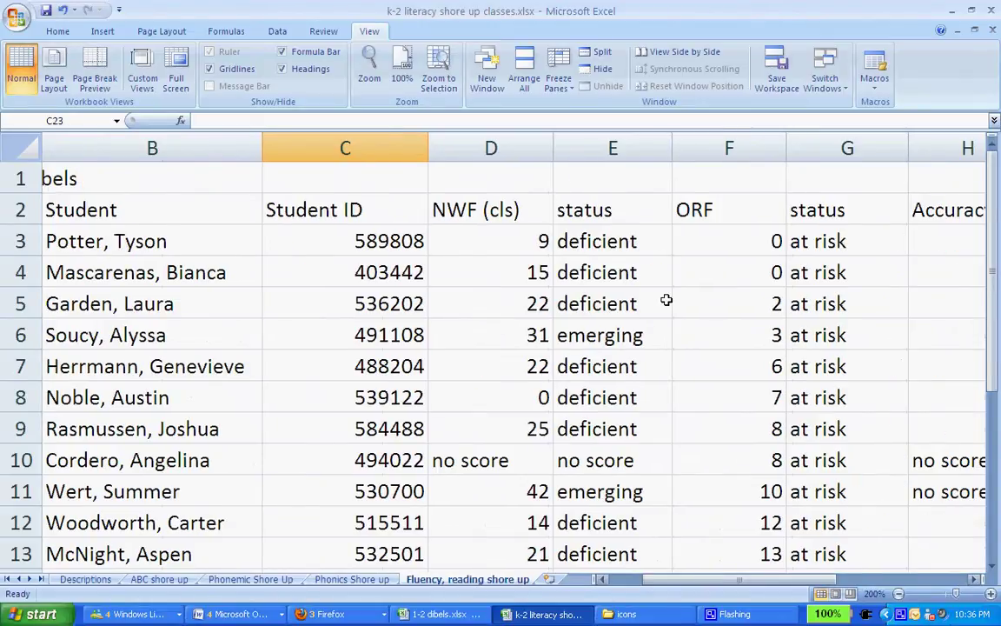
key("Right")
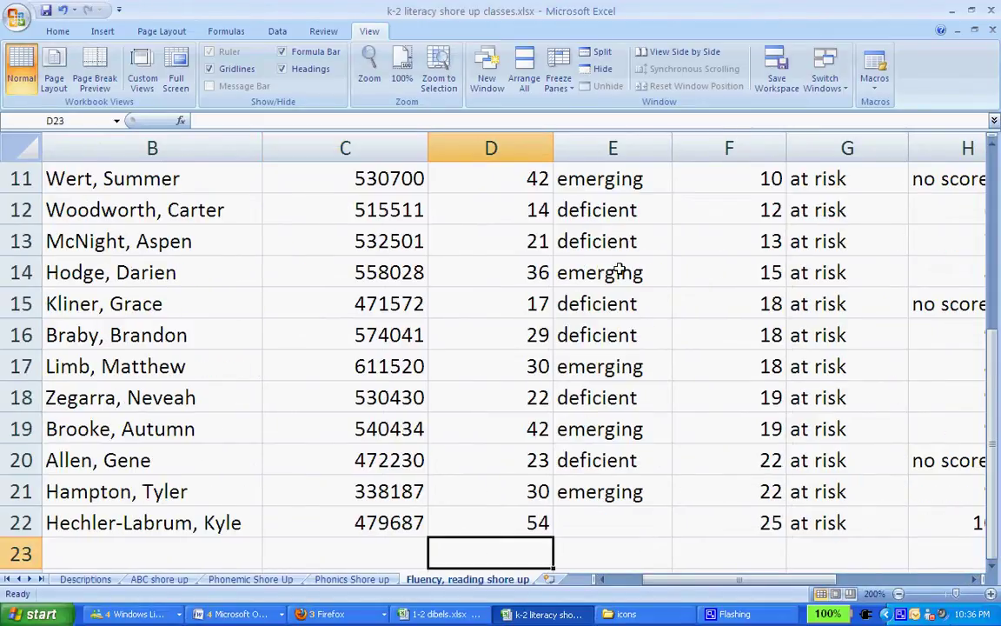
left_click_drag(698, 580, 826, 579)
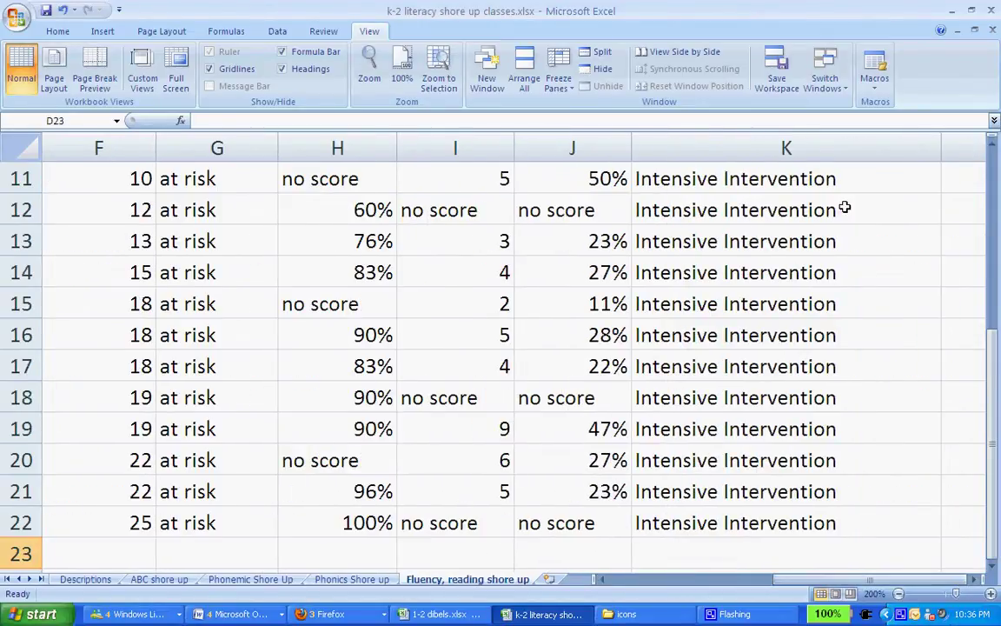
mouse_move(992, 351)
left_mouse_down()
mouse_move(992, 165)
mouse_move(992, 348)
left_mouse_up()
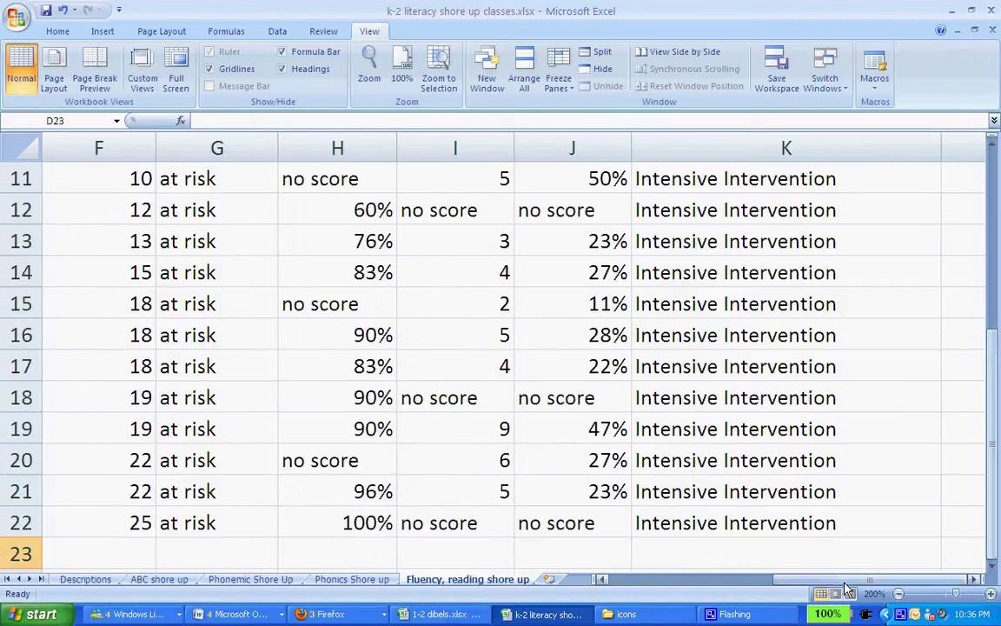
left_click_drag(825, 580, 714, 582)
left_click_drag(992, 409, 995, 300)
Examine the row 8 student's NWF, ORF, accuracy and RTF scores with their statuses
left_click(260, 272)
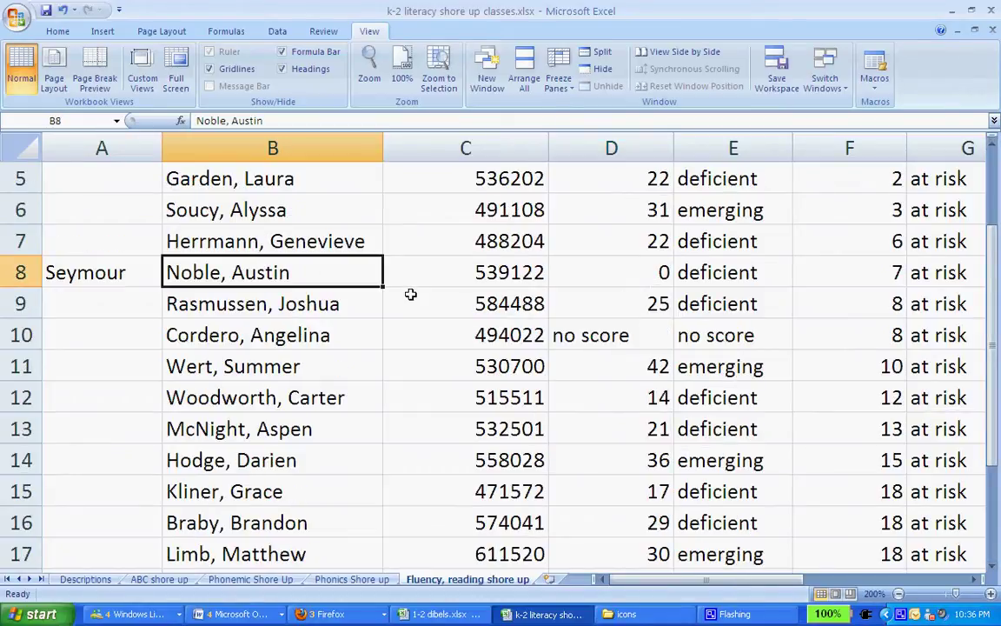
key("Right")
key("Right")
key("Right")
key("Right")
key("Right")
key("Right")
key("Right")
key("Right")
key("Right")
key("Right")
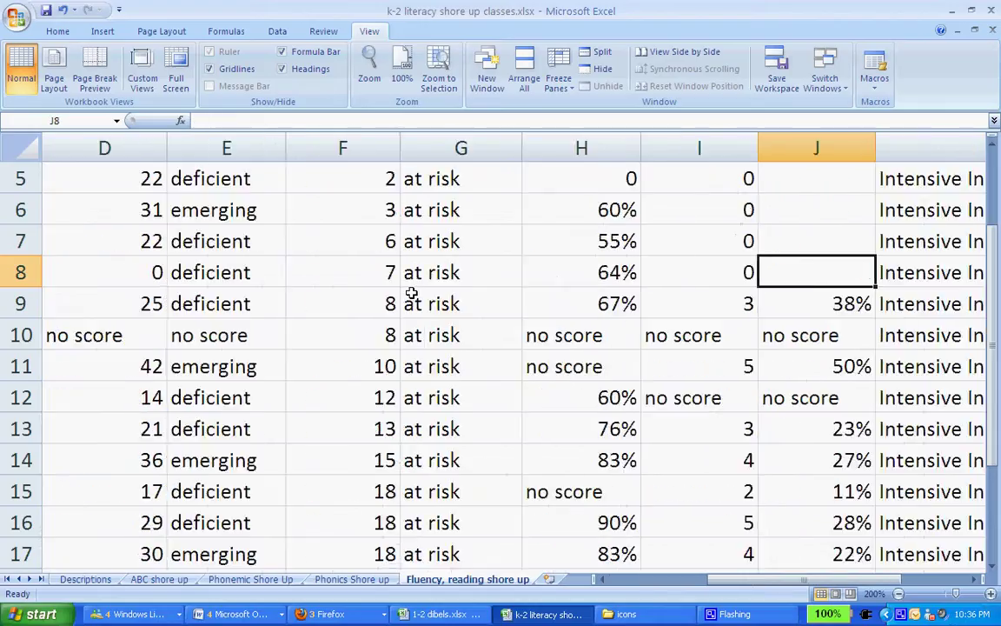
key("Left")
key("Left")
key("Left")
key("Left")
key("Left")
key("Left")
key("Left")
key("Left")
key("Left")
key("Left")
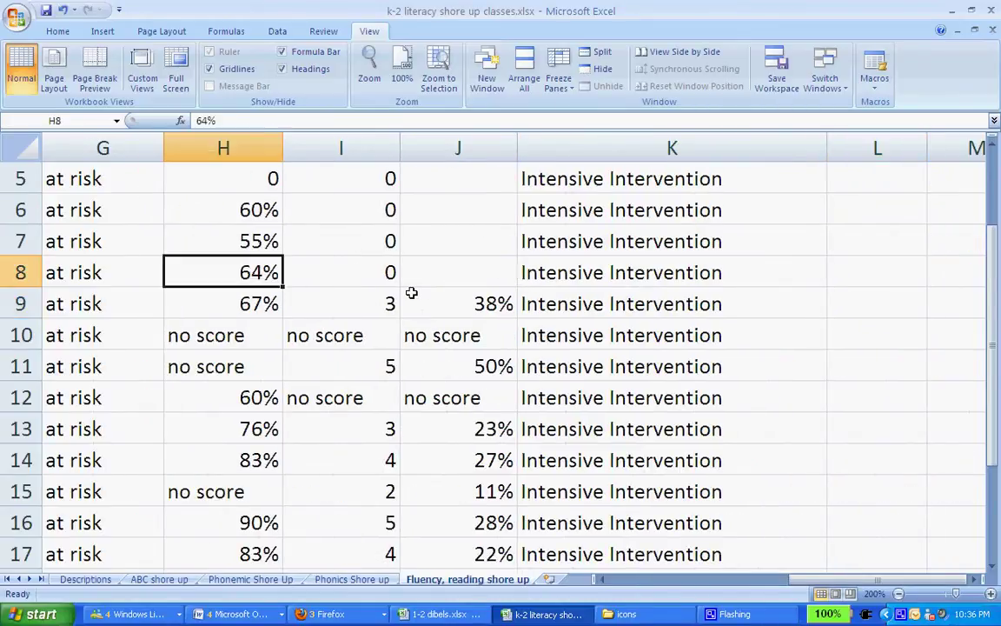
Go across row 8 again between the accuracy score, the instructional recommendation and the Teacher column, ending at row 9
key("Right")
key("Right")
key("Right")
key("Right")
key("Right")
key("Right")
key("Right")
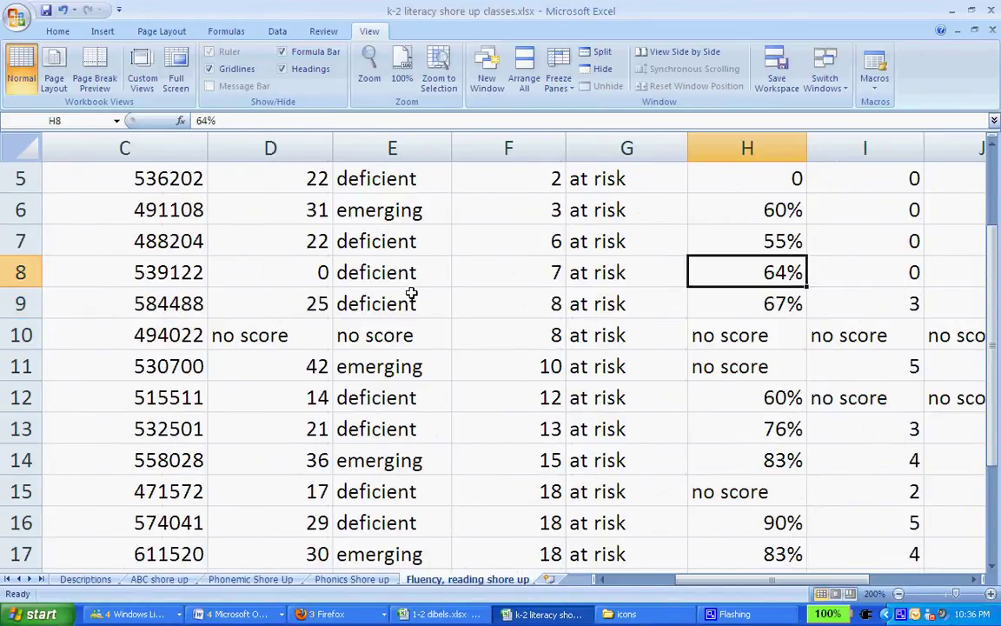
key("Right")
key("Right")
key("Right")
key("Right")
key("Left")
key("Left")
key("Left")
key("Left")
key("Left")
key("Left")
key("Left")
key("Left")
key("Left")
key("Left")
key("Left")
key("Left")
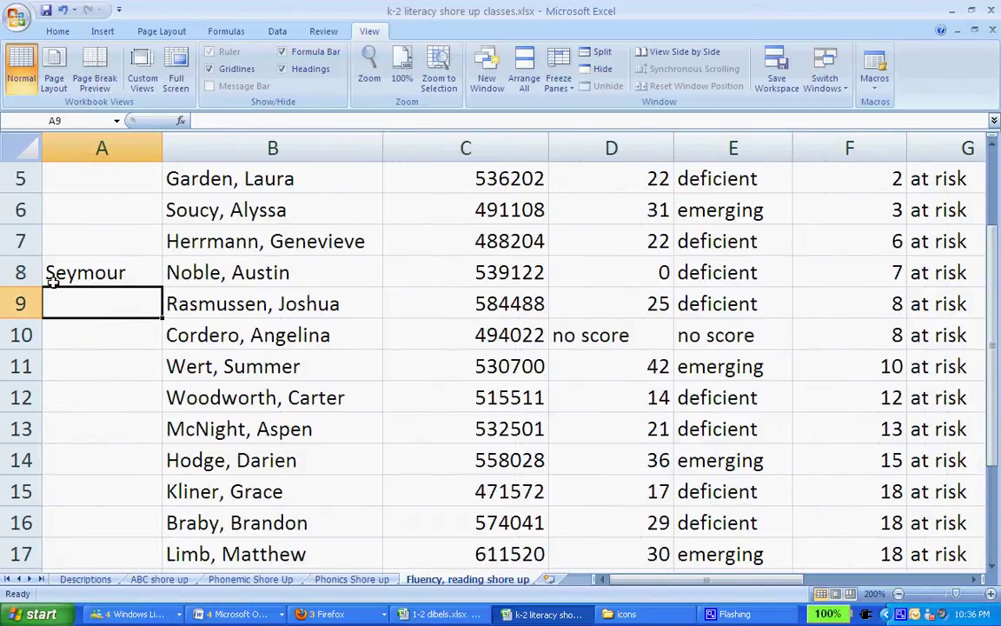
Move the entire row 8 student record from the fluency sheet to row 24 of the Phonics Shore up sheet
left_click(15, 269)
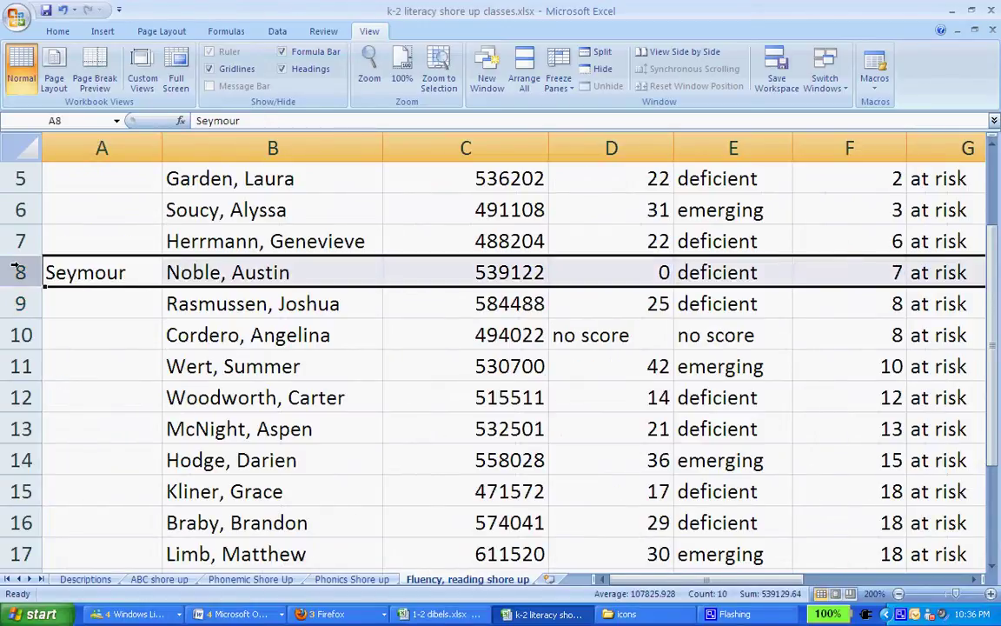
key("ctrl+c")
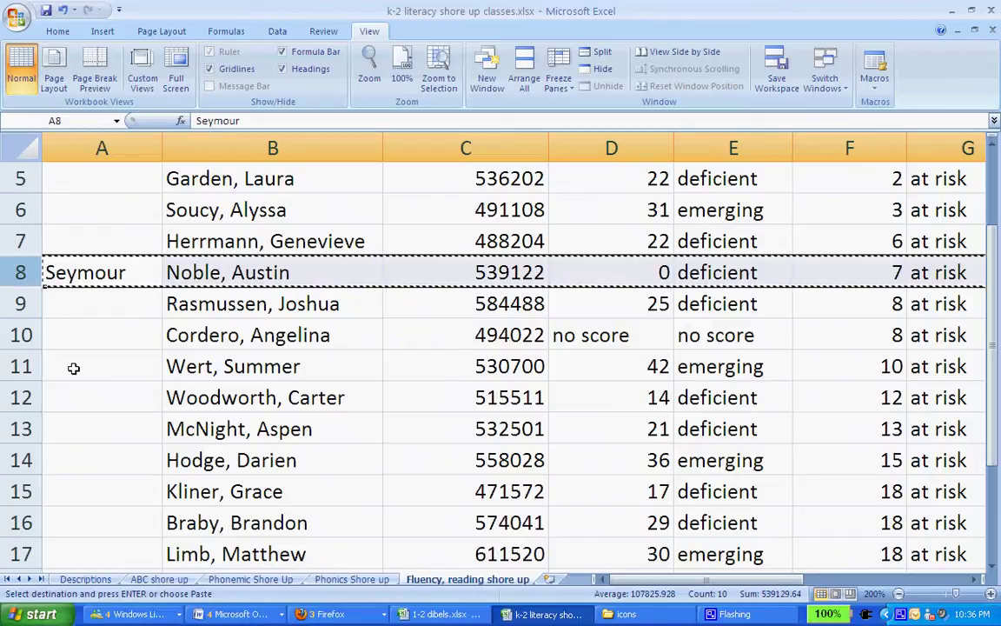
left_click(346, 579)
left_click(21, 397)
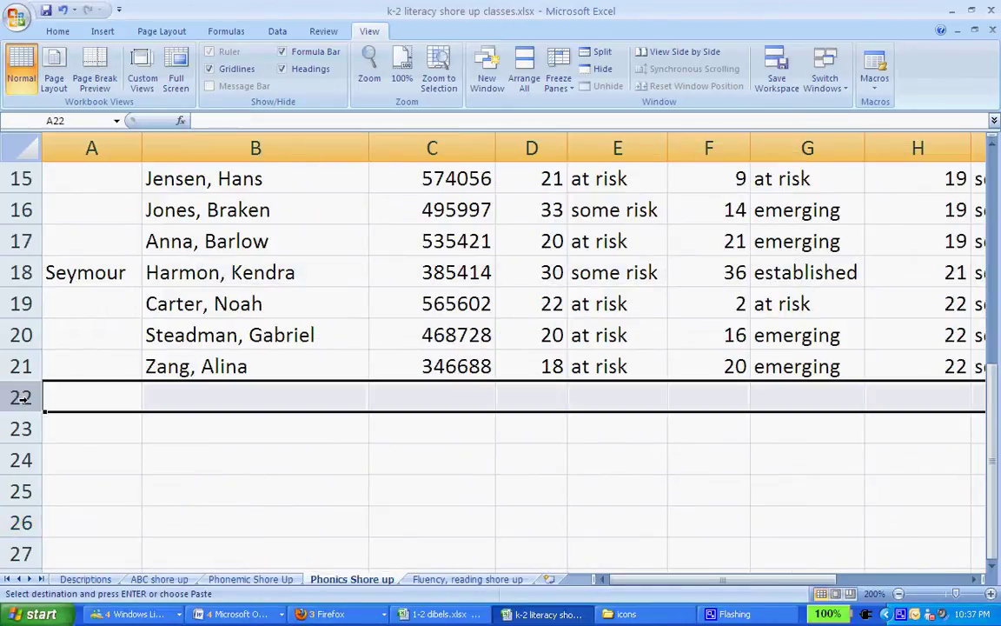
left_click(22, 459)
key("Return")
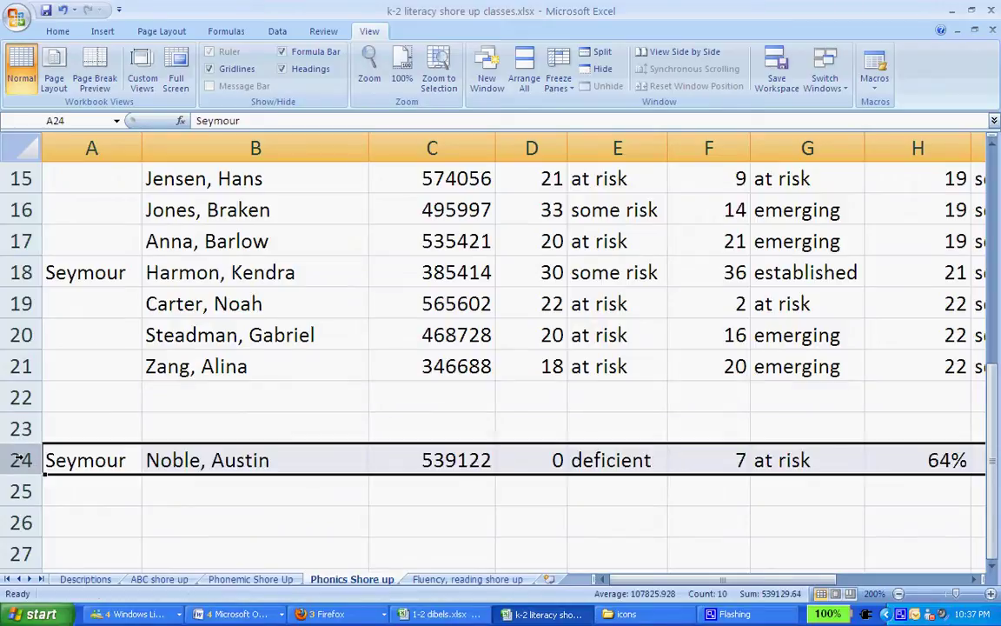
Enter the heading "New kids" in cell B23 above the moved student
left_click(171, 430)
type("New kids")
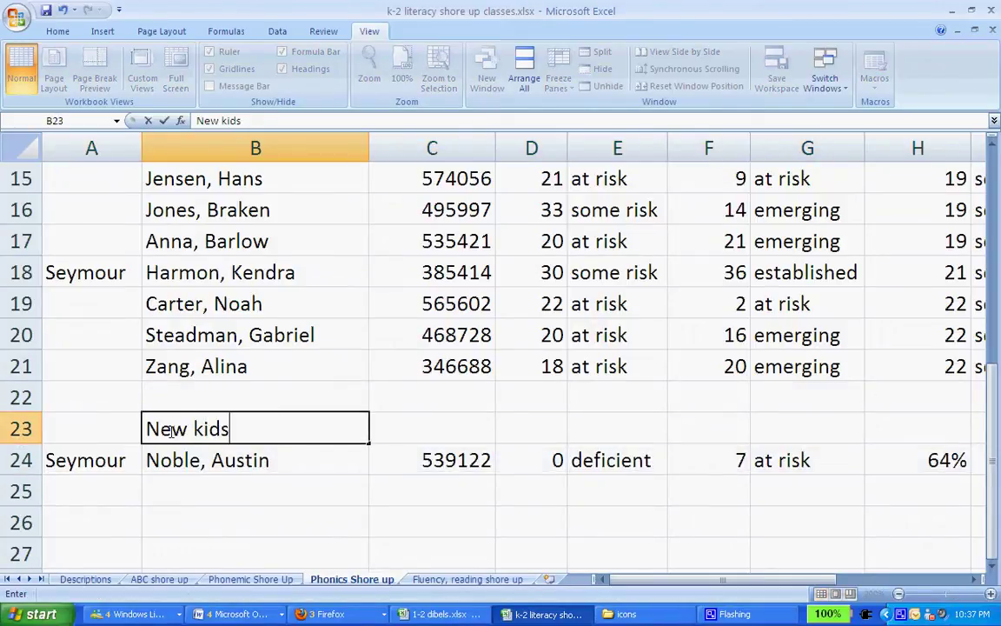
key("Return")
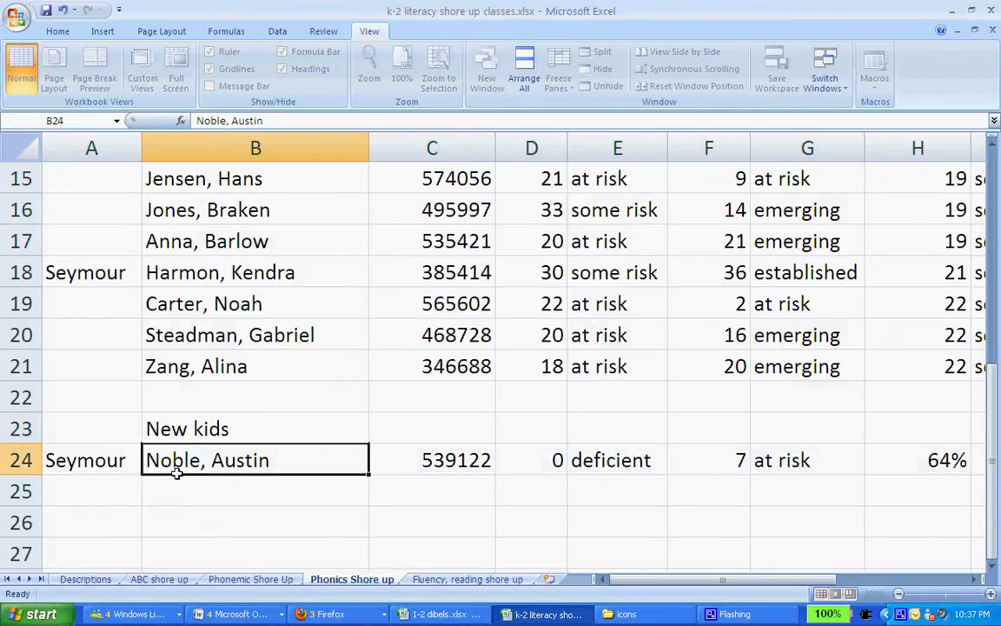
Replace the heading in cell B23 with "Please Add"
key("Up")
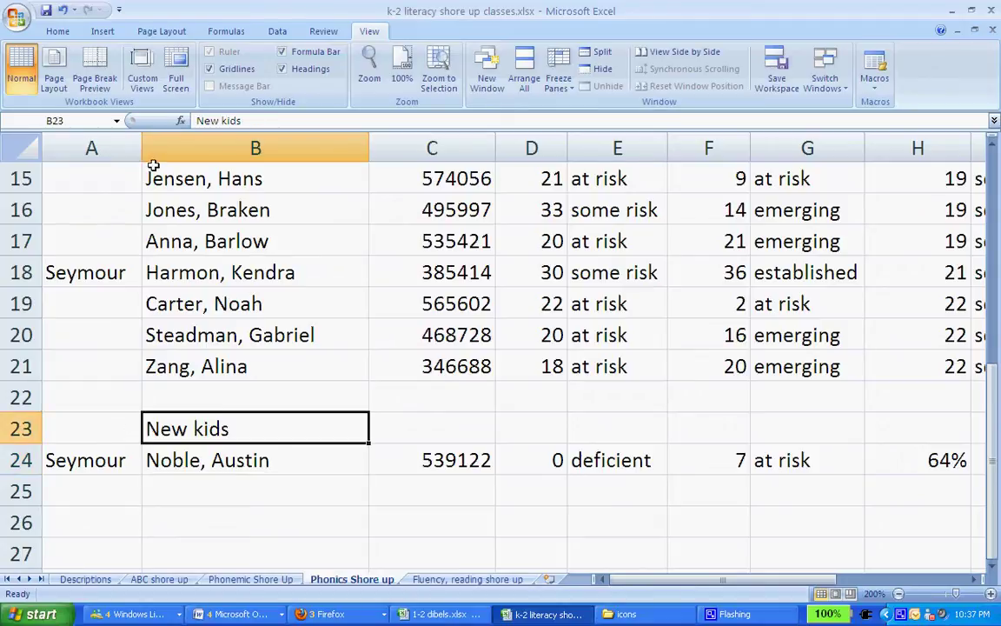
left_click_drag(242, 120, 193, 120)
type("Plea")
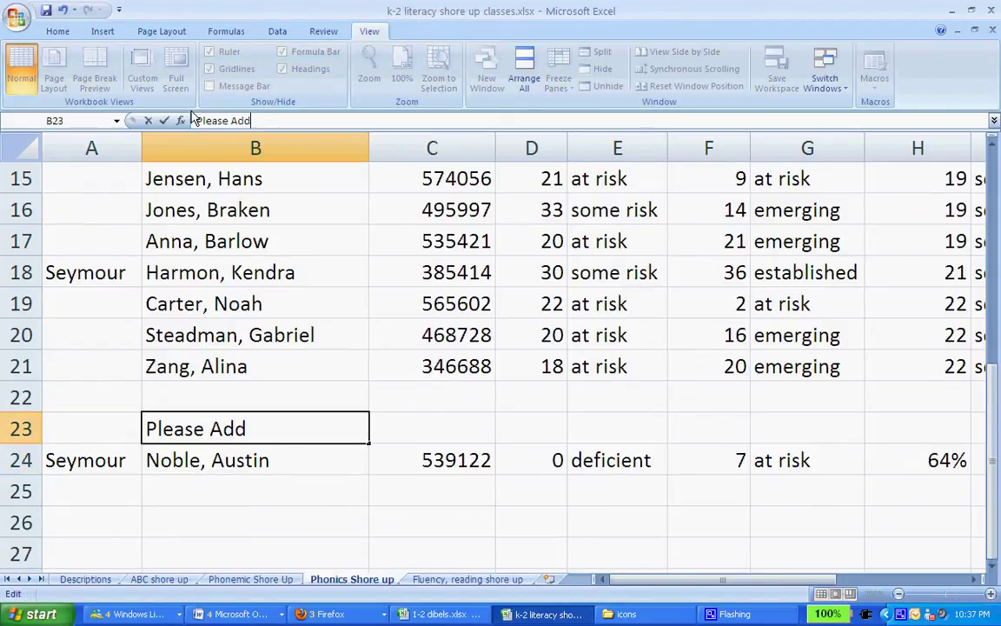
type("se Add")
left_click(357, 487)
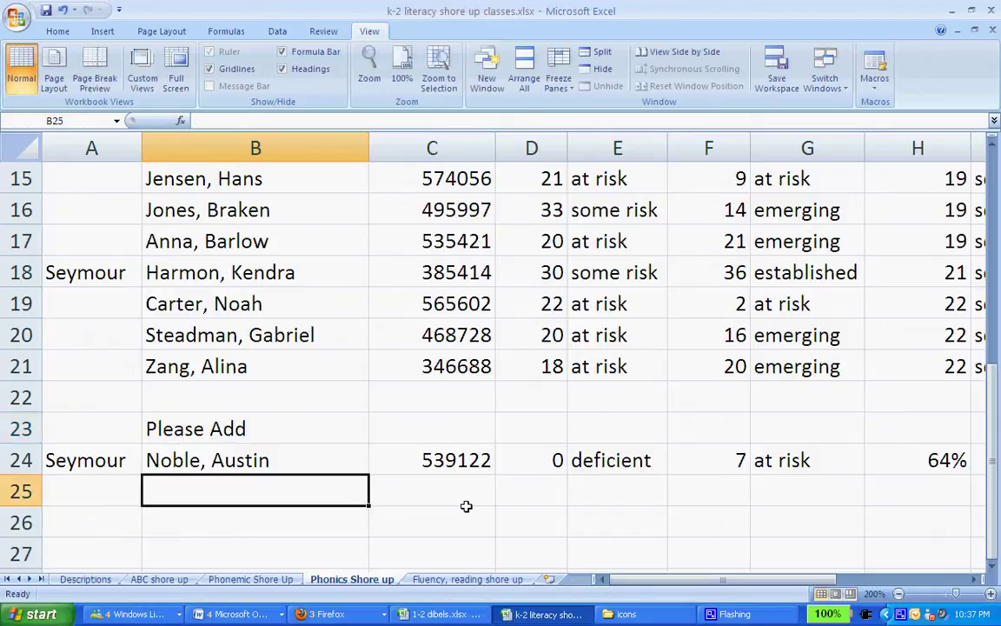
Append ", gr. 2" to the moved student's name in cell B24
left_click_drag(640, 588, 287, 449)
left_click(275, 459)
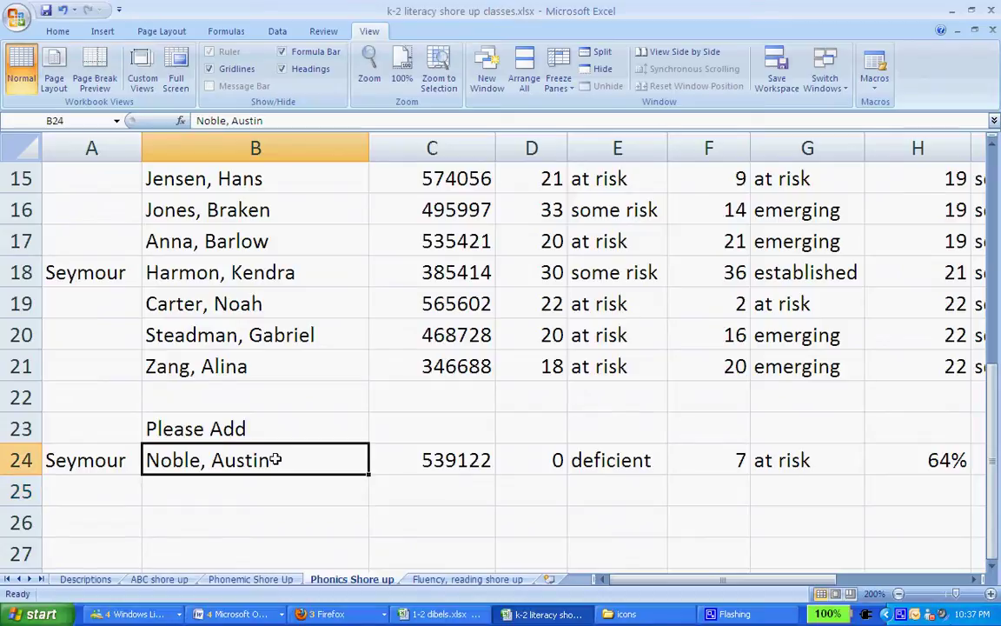
left_click(272, 121)
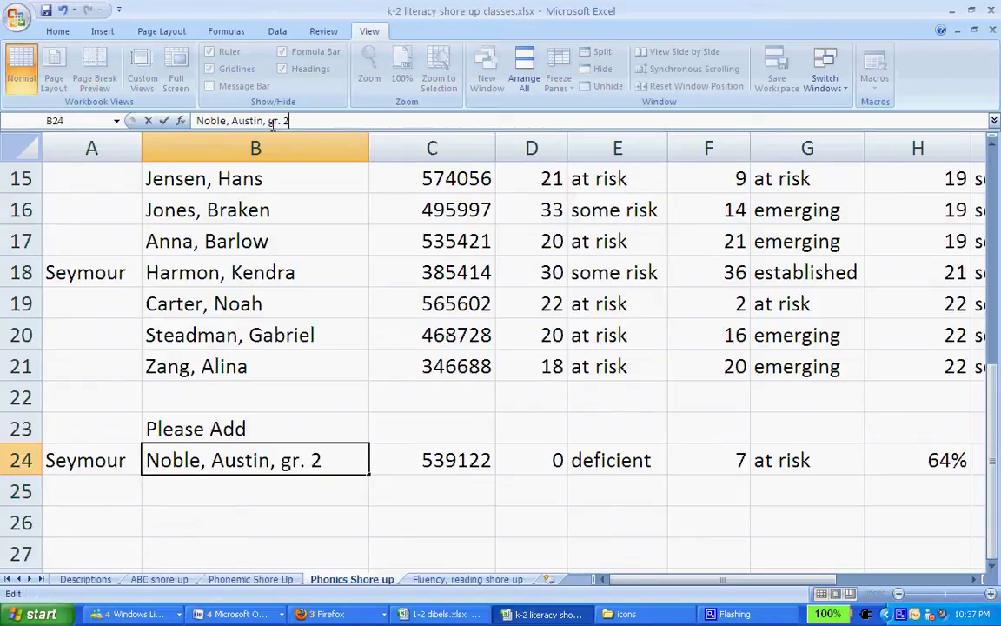
left_click(325, 514)
left_click(91, 461)
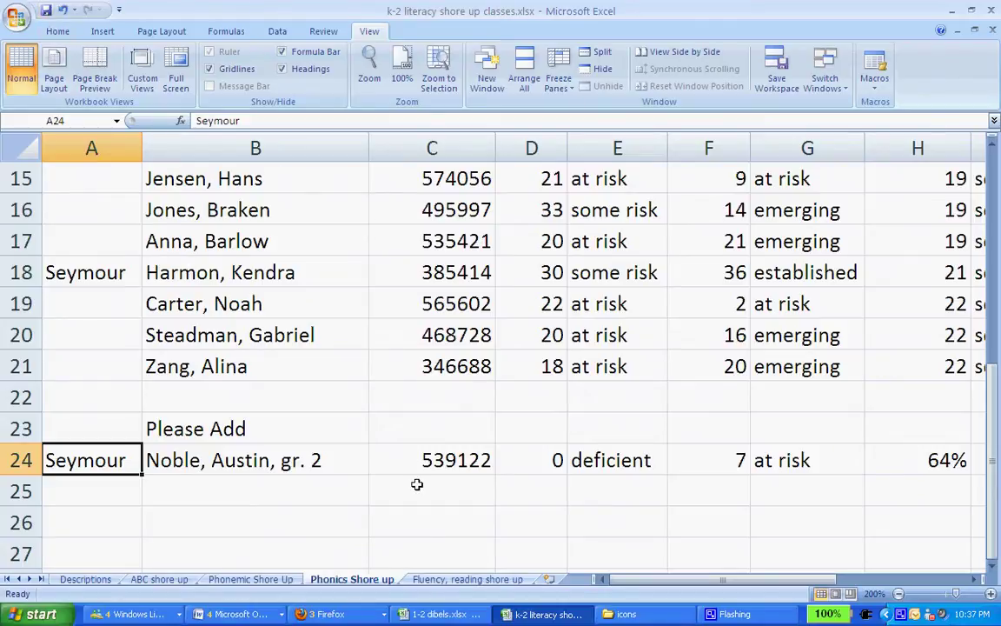
Check the emptied row 8 on the Fluency, reading shore up sheet and the students below it down to row 13
left_click(420, 579)
left_click(253, 276)
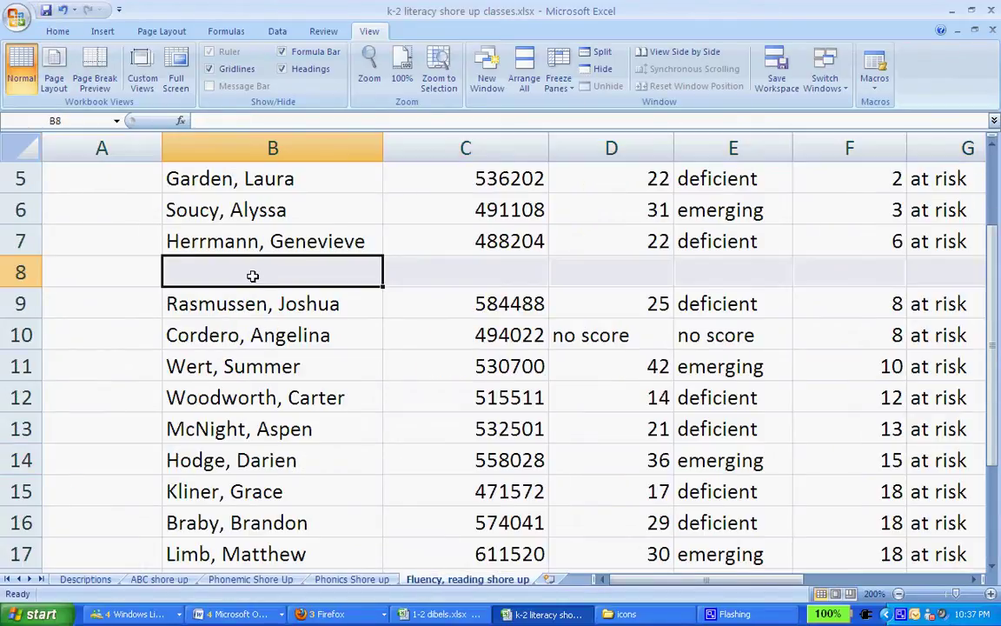
left_click(253, 322)
key("Down")
key("Down")
key("Down")
key("Left")
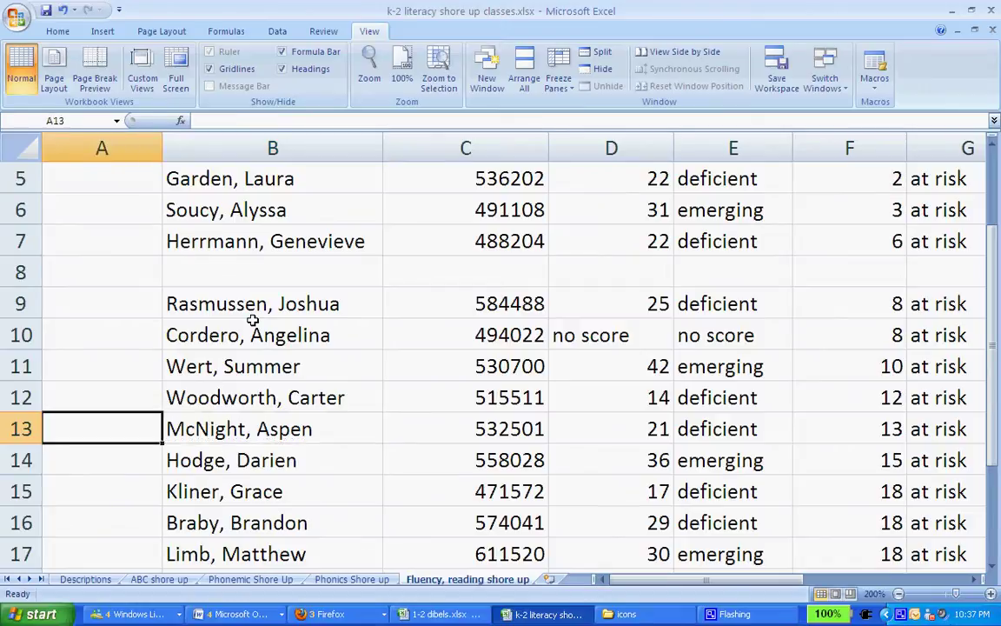
Look across the Fluency, reading shore up sheet from the student list out to column M, returning to the Teacher header in A2
key("Right")
key("Right")
key("Right")
key("Right")
key("Right")
key("Right")
key("Right")
key("Right")
key("Right")
key("Right")
key("Right")
key("Right")
key("Right")
key("Left")
key("Up")
key("Up")
key("Up")
key("Up")
key("Up")
key("Up")
key("Up")
key("Up")
key("Up")
key("Up")
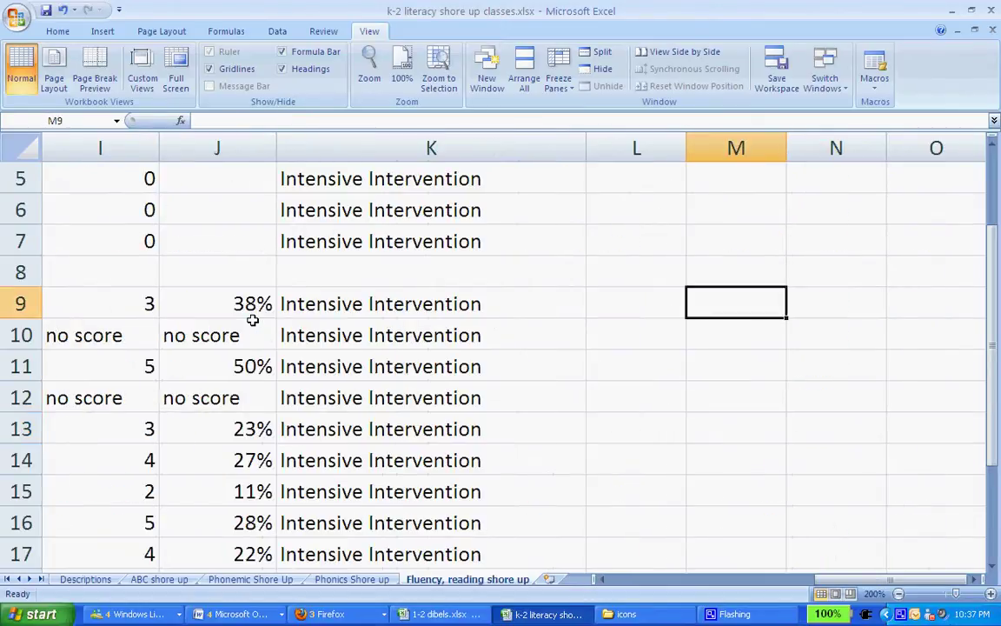
key("Left")
key("Left")
key("Left")
key("Left")
key("Left")
key("Left")
key("Left")
key("Left")
key("Left")
key("Left")
key("Left")
key("Left")
key("Up")
key("Up")
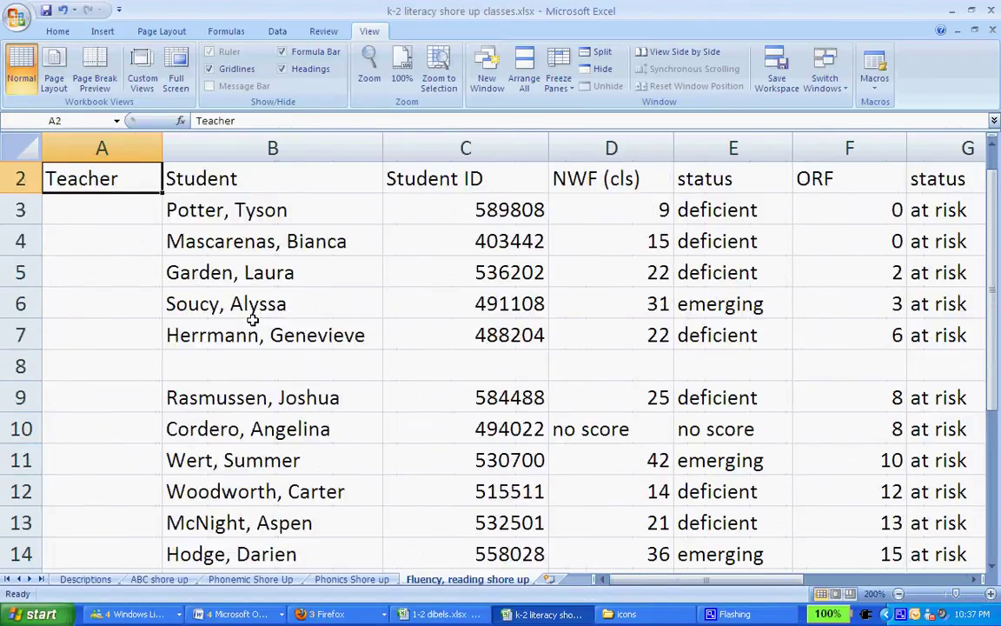
Examine the Accuracy, RTF, % of ORF and instructional recommendations columns for the first students, ending at cell A4
key("Down")
key("Right")
key("Right")
key("Right")
key("Right")
key("Right")
key("Right")
key("Right")
key("Down")
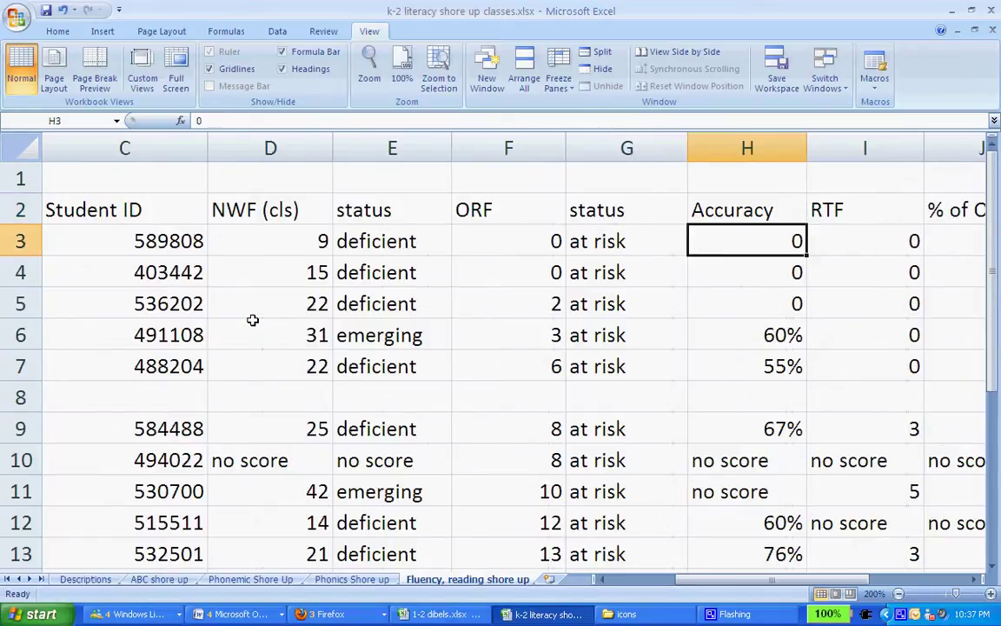
key("Left")
key("Right")
key("Right")
key("Right")
key("Right")
key("Down")
key("Left")
key("Left")
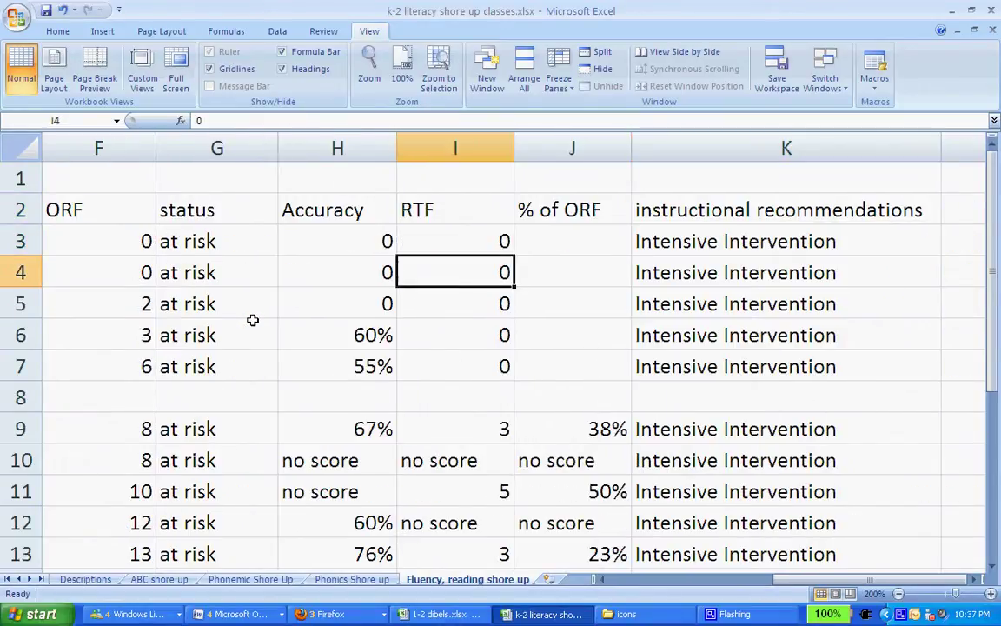
key("Left")
key("Left")
key("Home")
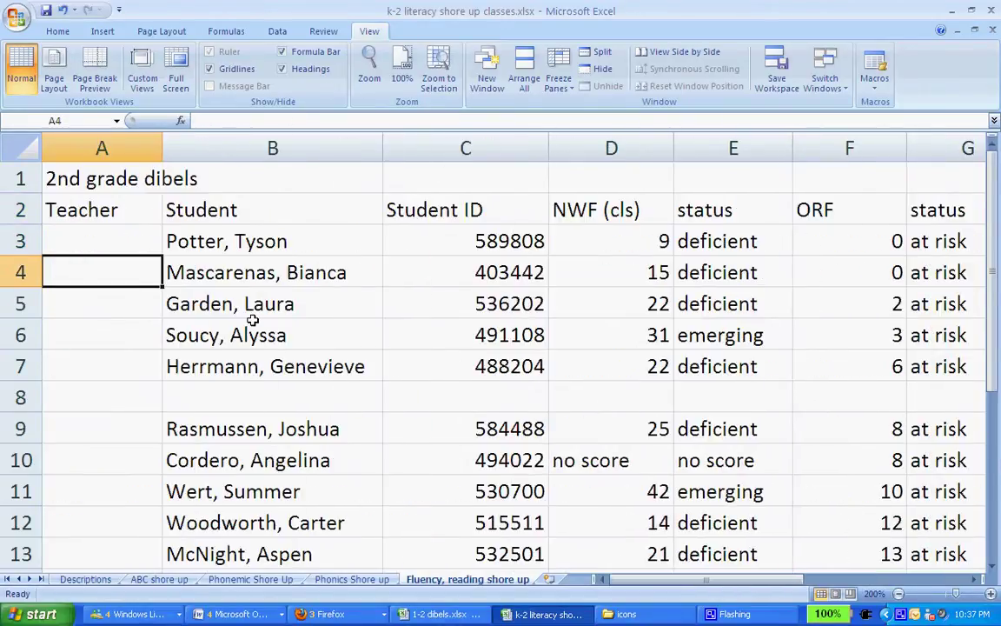
Compare the Please Add entry on the Phonics Shore up sheet with the Oral Reading Fluency criteria on the Descriptions sheet
left_click(339, 582)
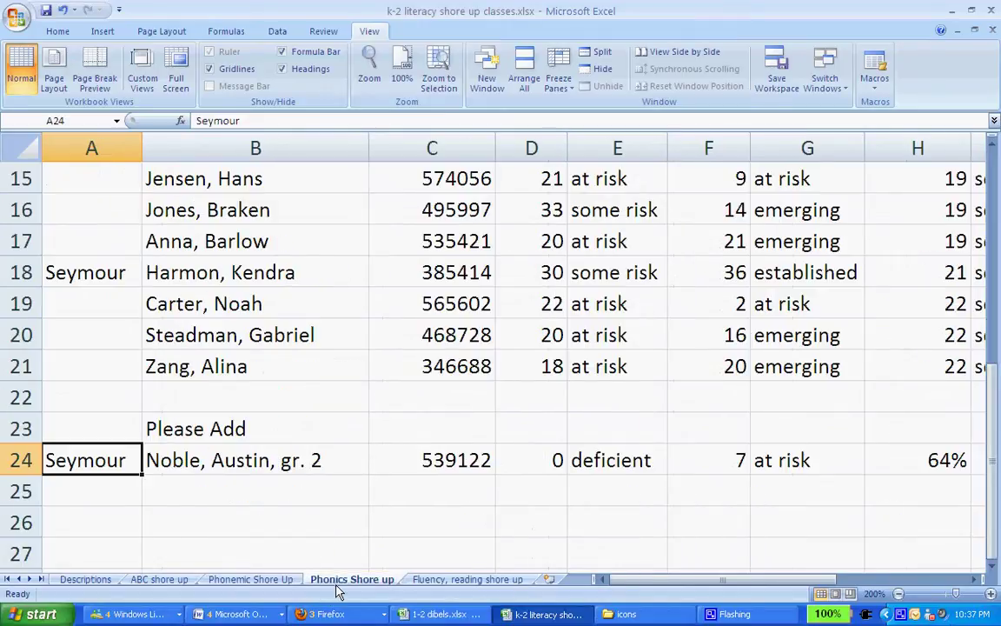
key("ctrl+Page_Up")
key("ctrl+Page_Up")
key("ctrl+Page_Up")
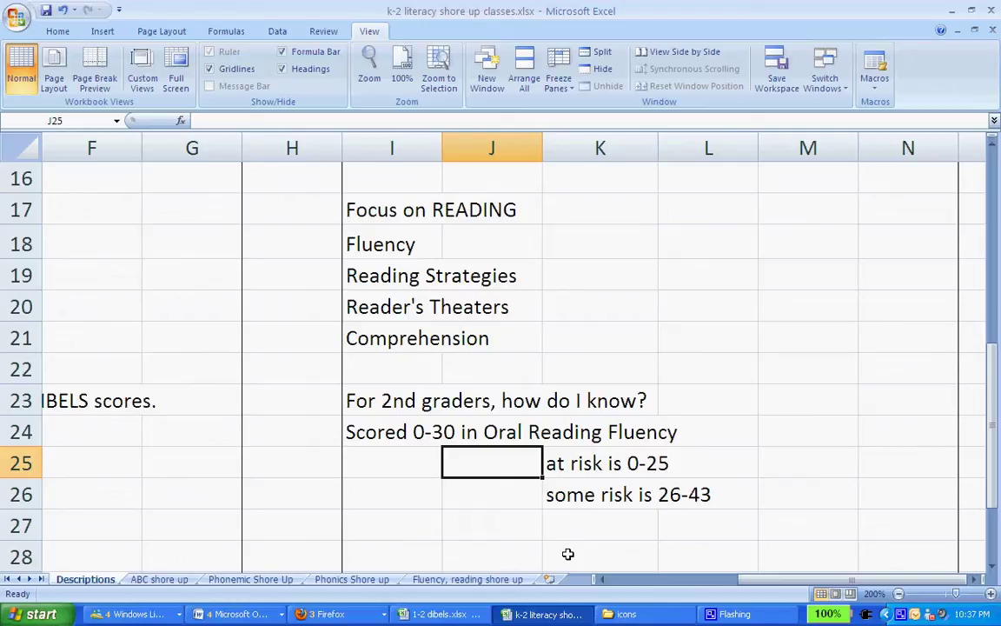
left_click(348, 579)
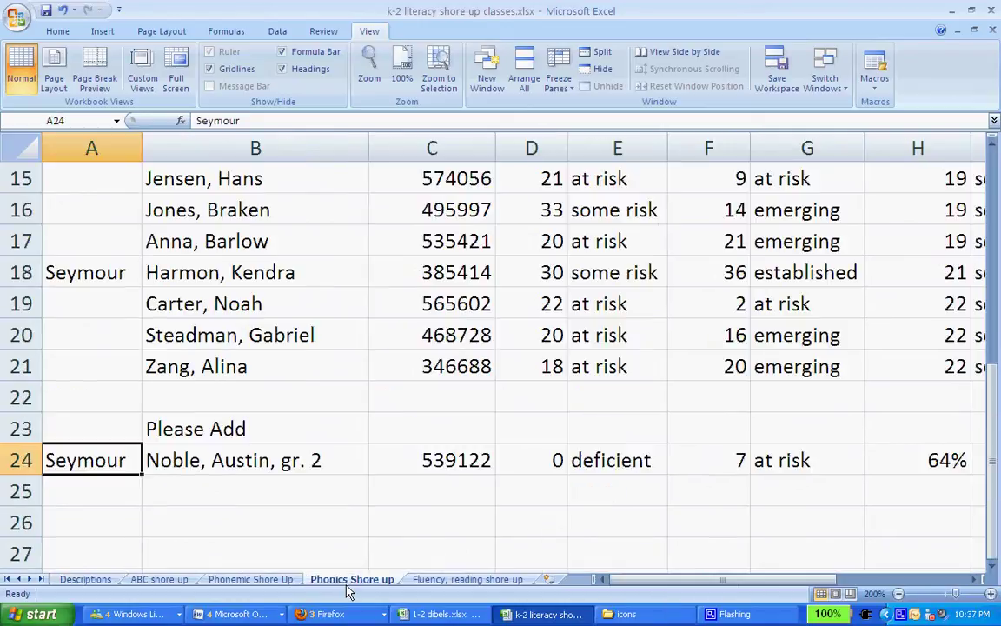
Review the phonics focus and the 1st grade at-risk criteria in rows 17 to 26 of the Descriptions sheet
left_click(86, 579)
left_click(138, 438)
key("Left")
key("Left")
key("Left")
key("Left")
key("Left")
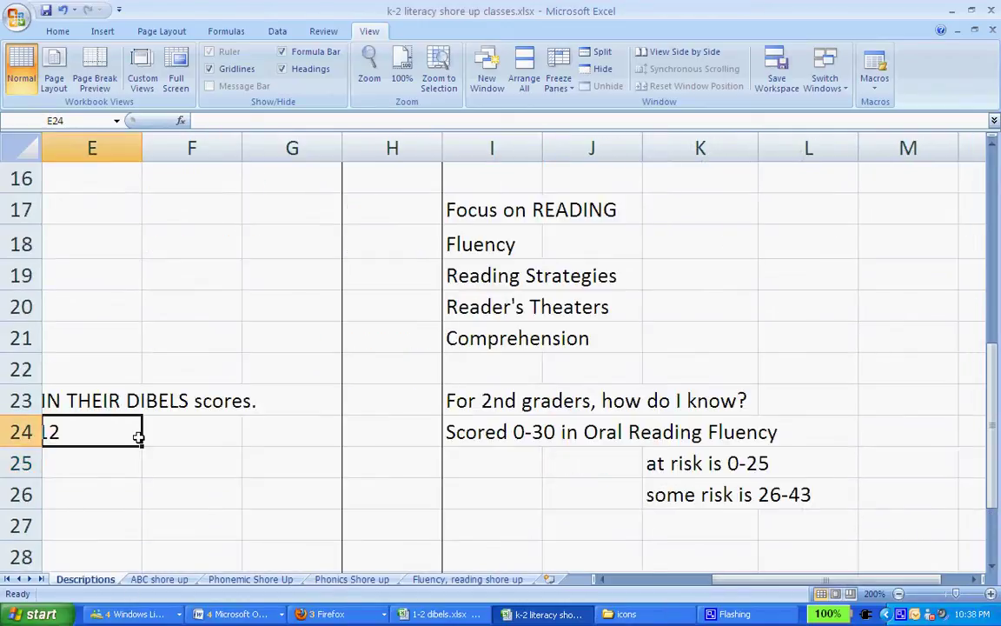
key("Up")
key("Up")
key("Up")
key("Up")
key("Up")
key("Right")
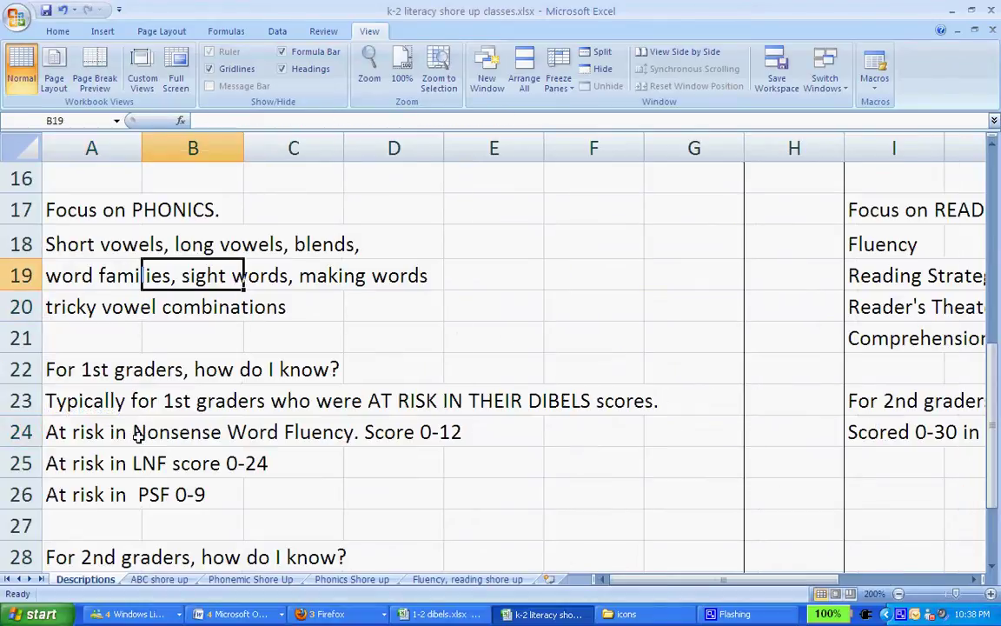
key("Up")
key("Down")
key("Right")
key("Up")
key("Left")
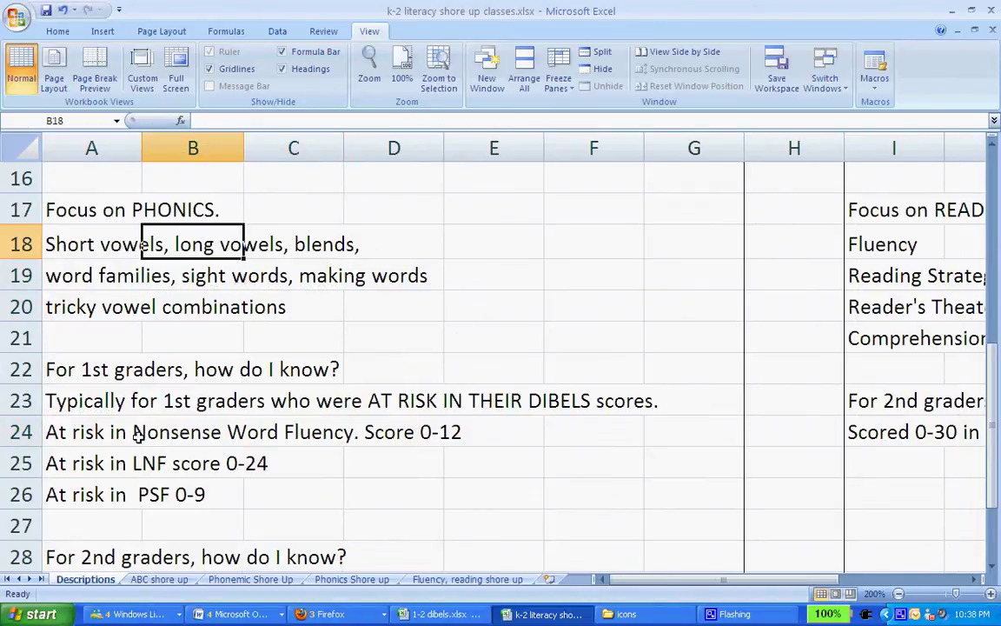
Examine the Phonics Shore UP heading, its teacher entry and the Monday kmailed books line in rows 14 and 15
key("Left")
key("Up")
key("Right")
key("Right")
key("Right")
key("Up")
key("Up")
key("Up")
key("Left")
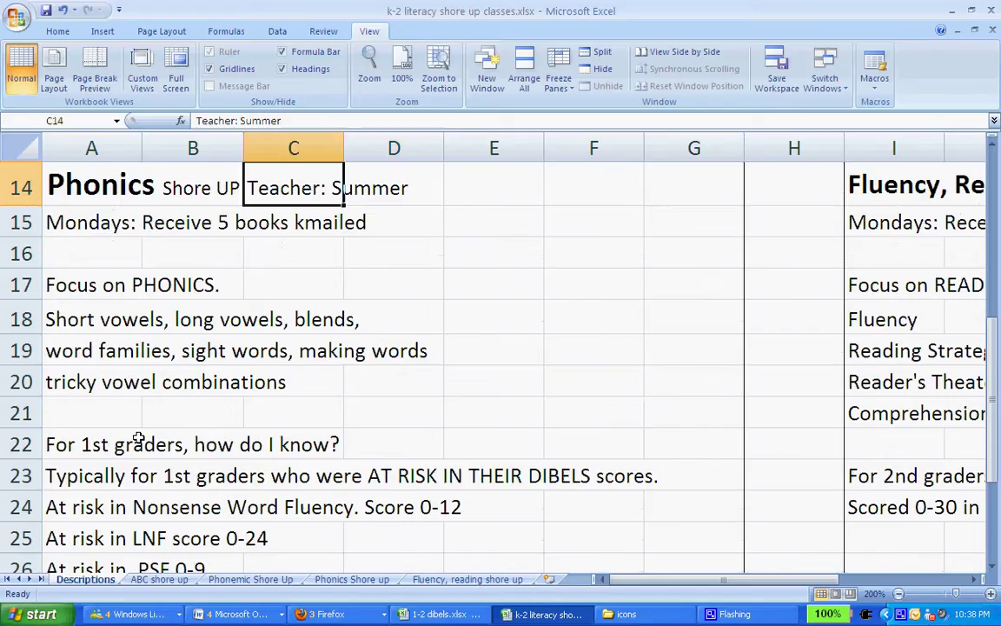
key("Left")
key("Left")
key("Down")
key("Right")
key("Left")
key("Right")
key("Right")
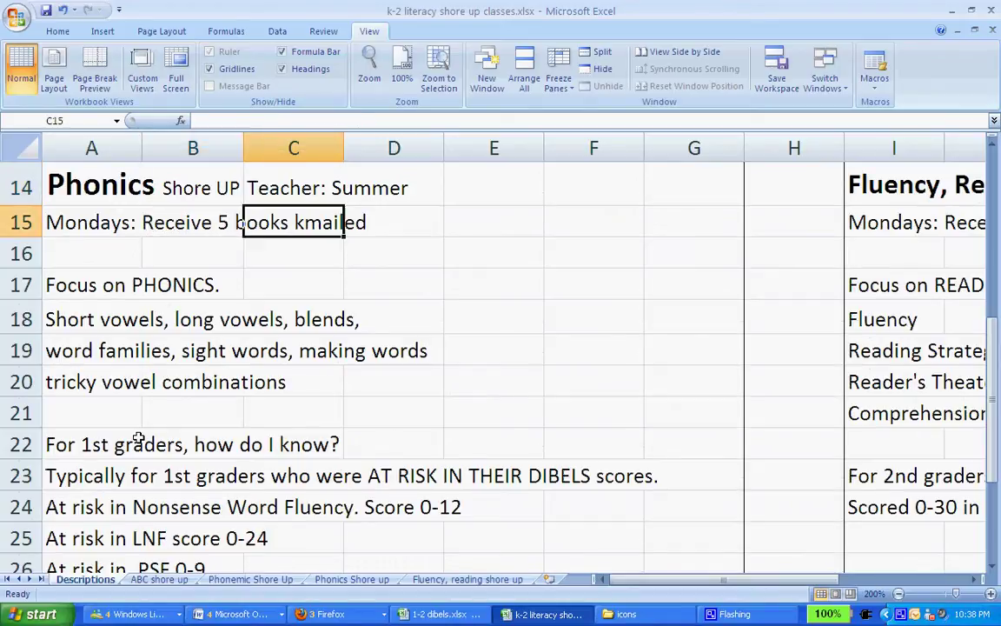
Compare the Monday kmailed books lines of the Phonics and Fluency, Reading descriptions, ending at cell A15
key("Right")
key("Right")
key("Right")
key("Right")
key("Right")
key("Right")
key("Right")
key("Right")
key("Home")
key("Up")
key("Up")
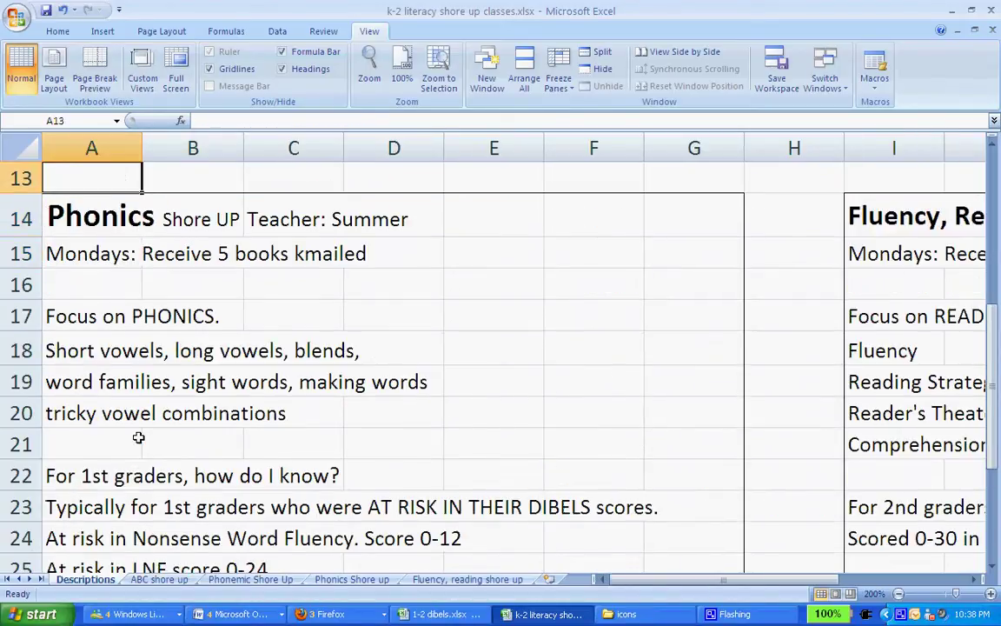
key("Down")
key("Down")
key("Right")
key("Right")
key("Right")
key("Right")
key("Right")
key("Right")
key("Right")
key("Right")
key("Right")
key("Right")
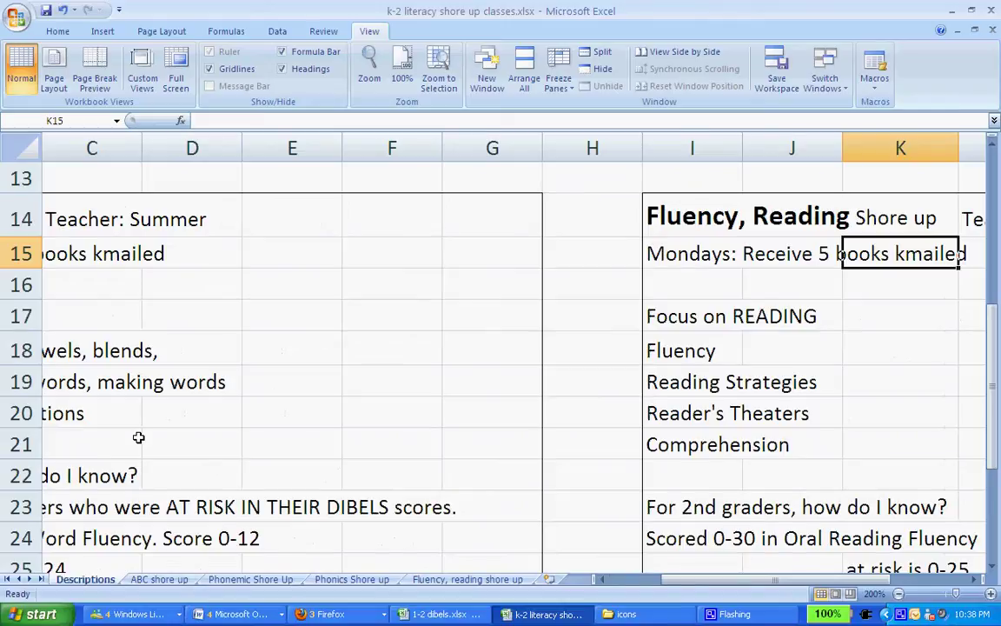
key("Left")
key("Home")
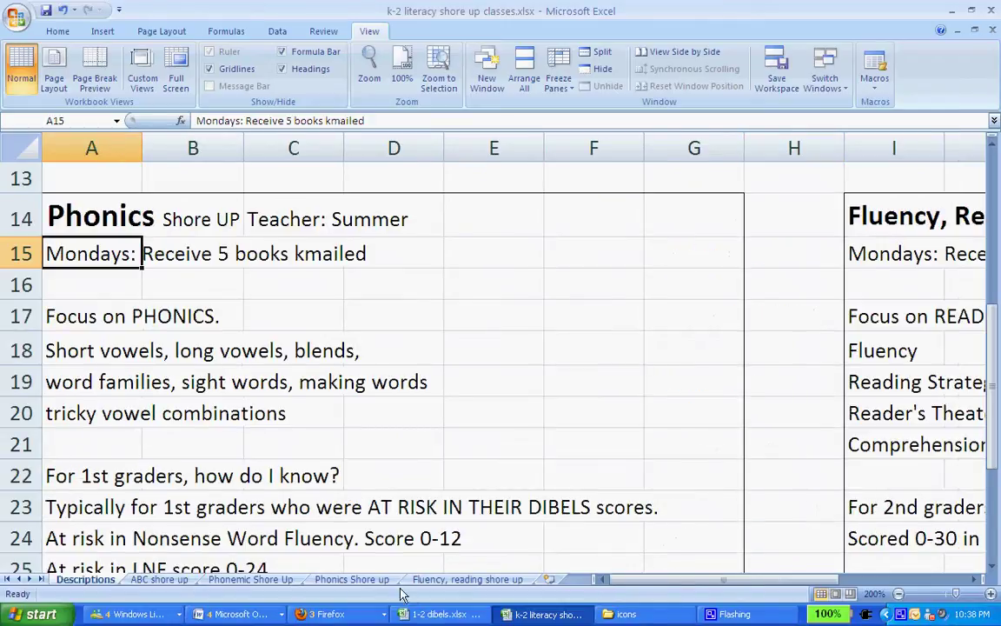
View the Fluency, reading shore up list and highlight the teacher names in A2:A6 on the ABC shore up sheet
left_click(426, 582)
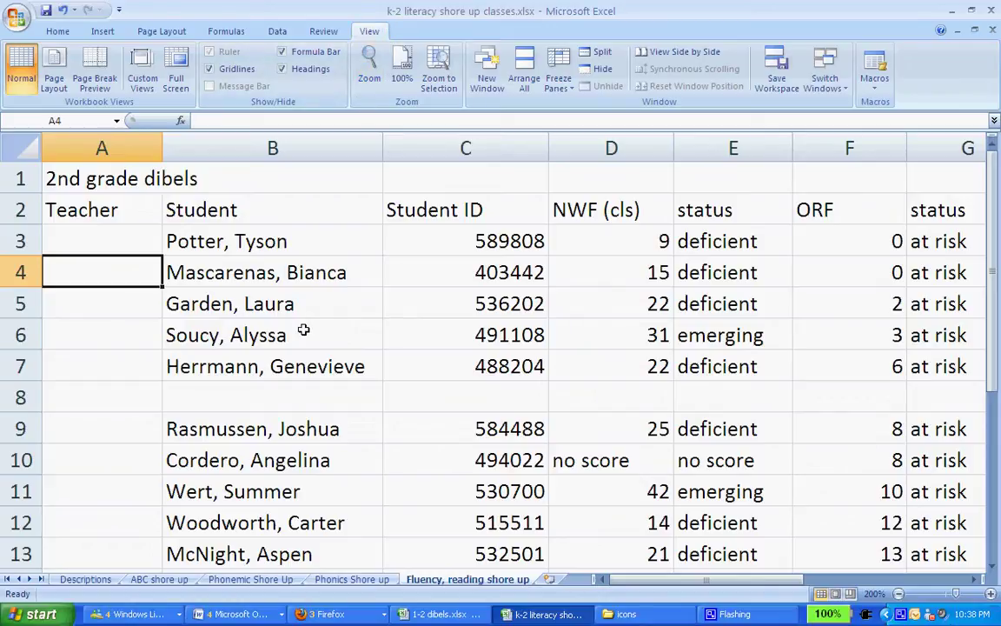
left_click(156, 580)
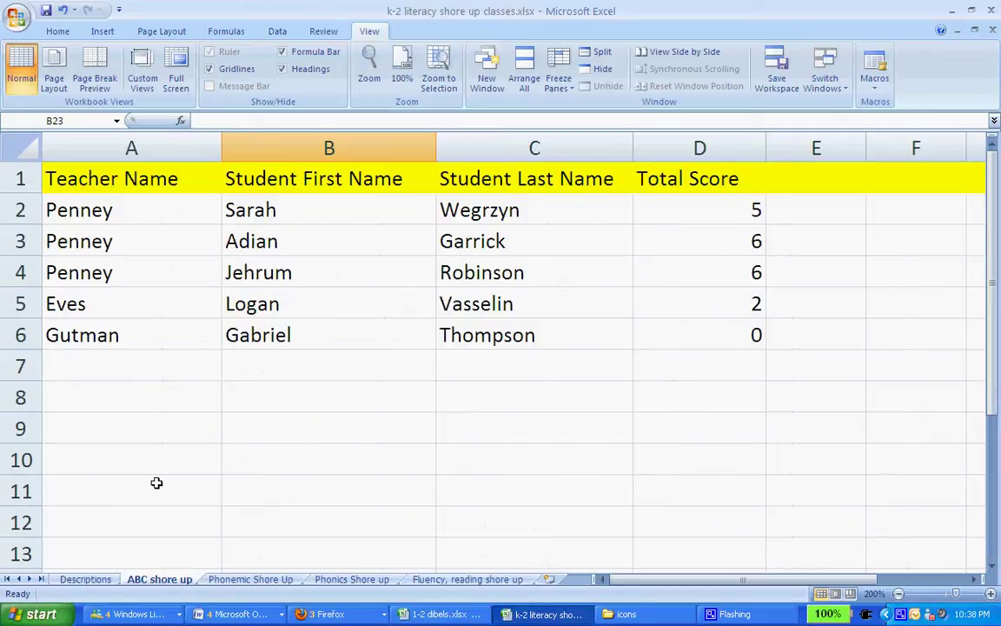
left_click_drag(104, 210, 116, 340)
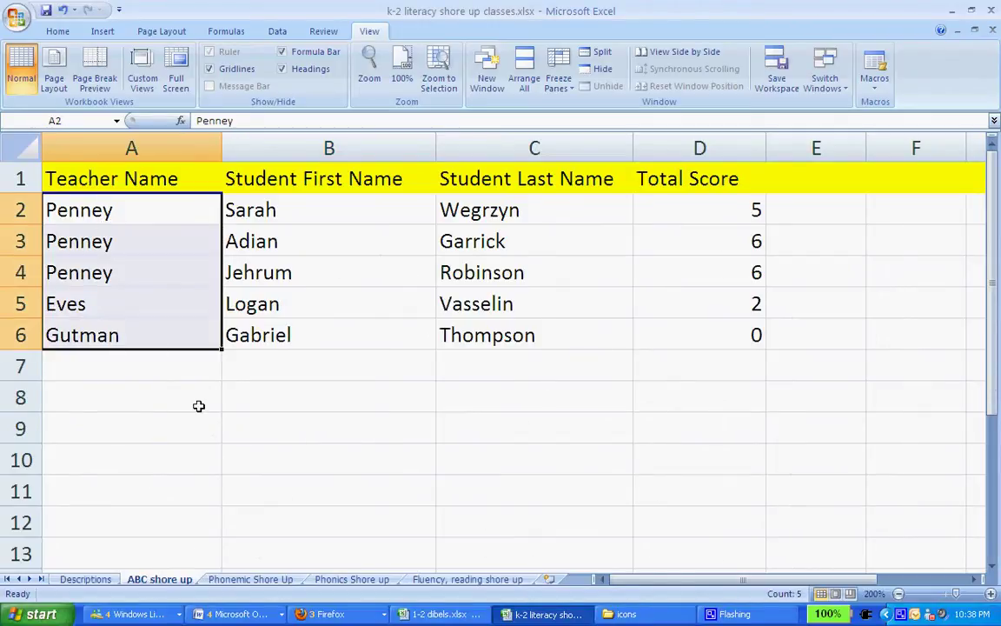
left_click(199, 404)
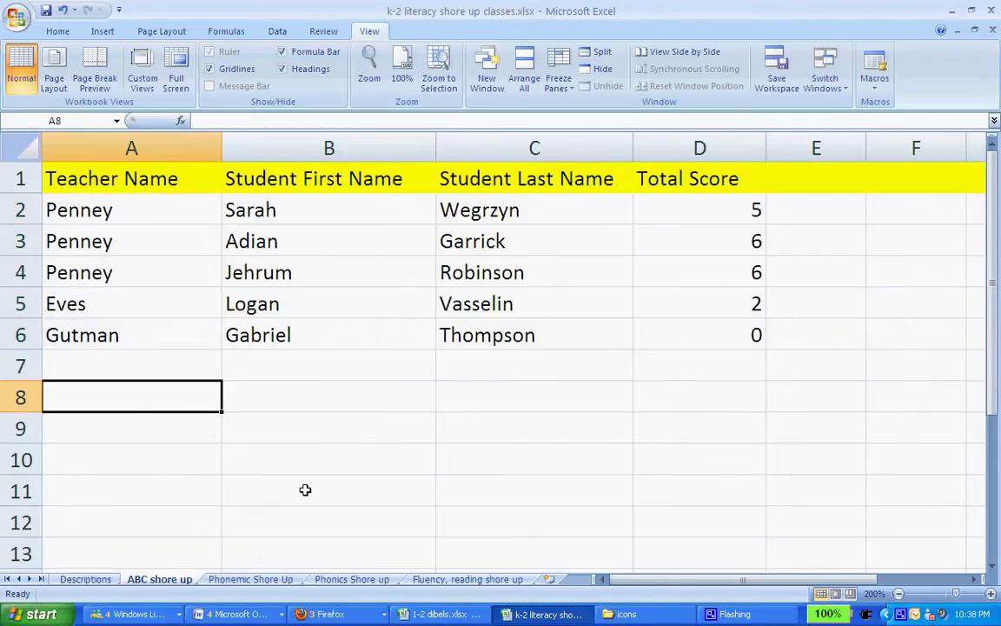
Review the student lists on the Phonemic Shore Up and Phonics Shore up sheets
left_click(260, 579)
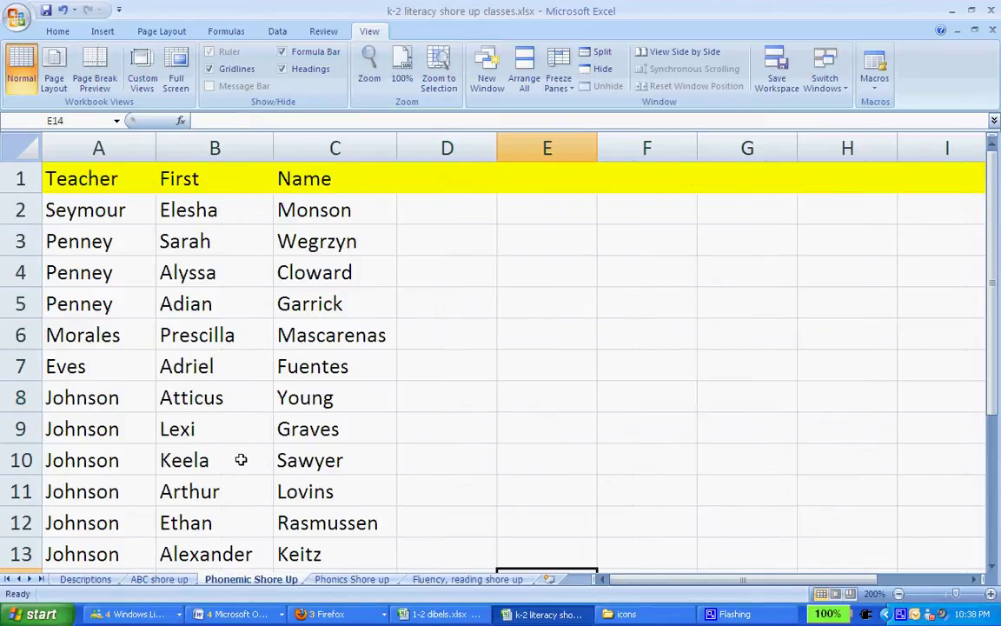
left_click_drag(987, 246, 988, 368)
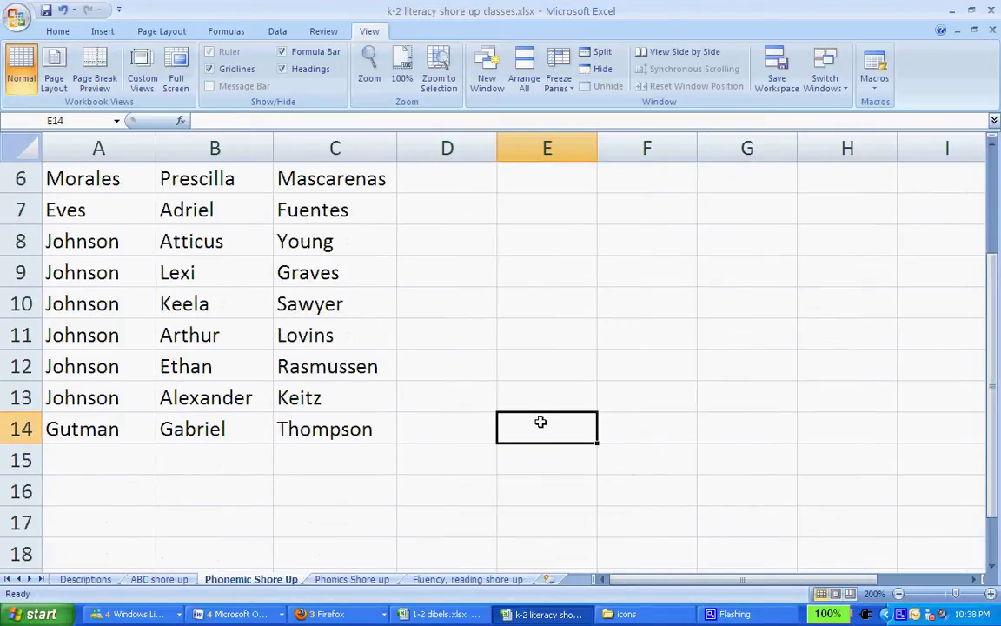
left_click(370, 580)
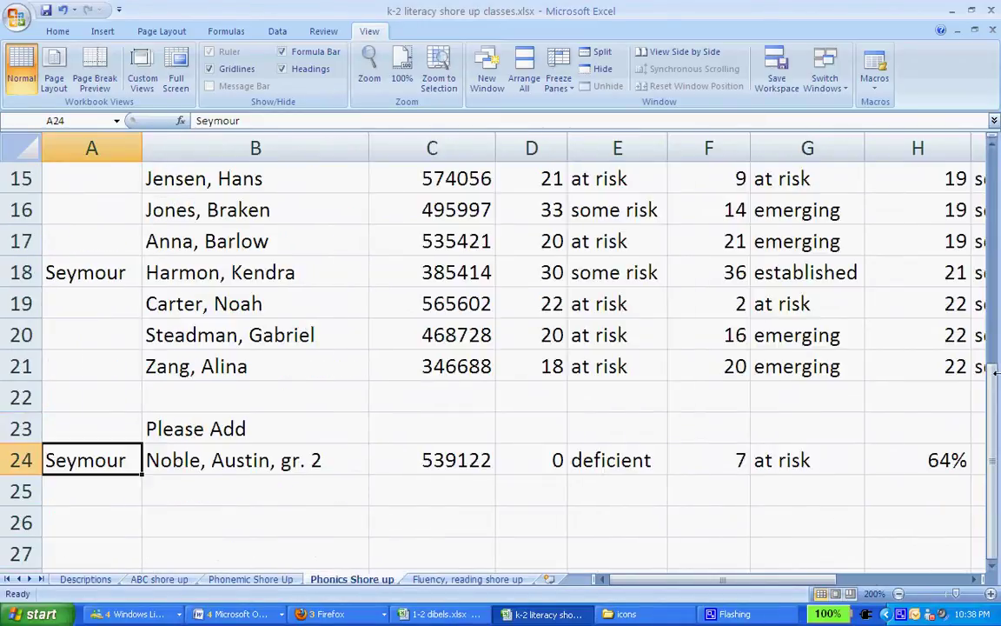
left_click_drag(992, 397, 992, 340)
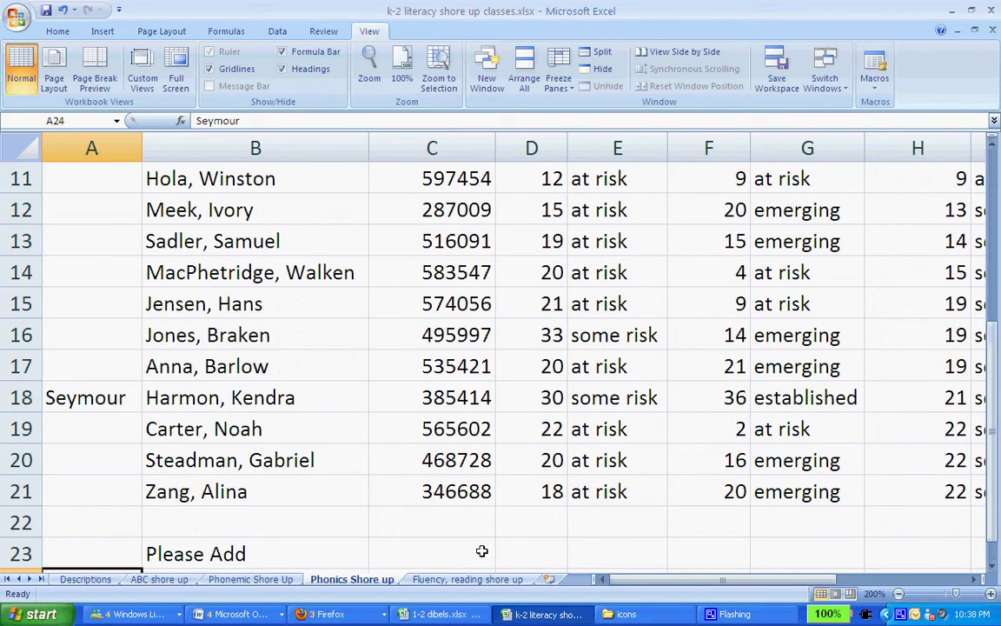
Review the 2nd grade DIBELS list on the Fluency, reading shore up sheet from row 1 down to row 22
left_click(464, 580)
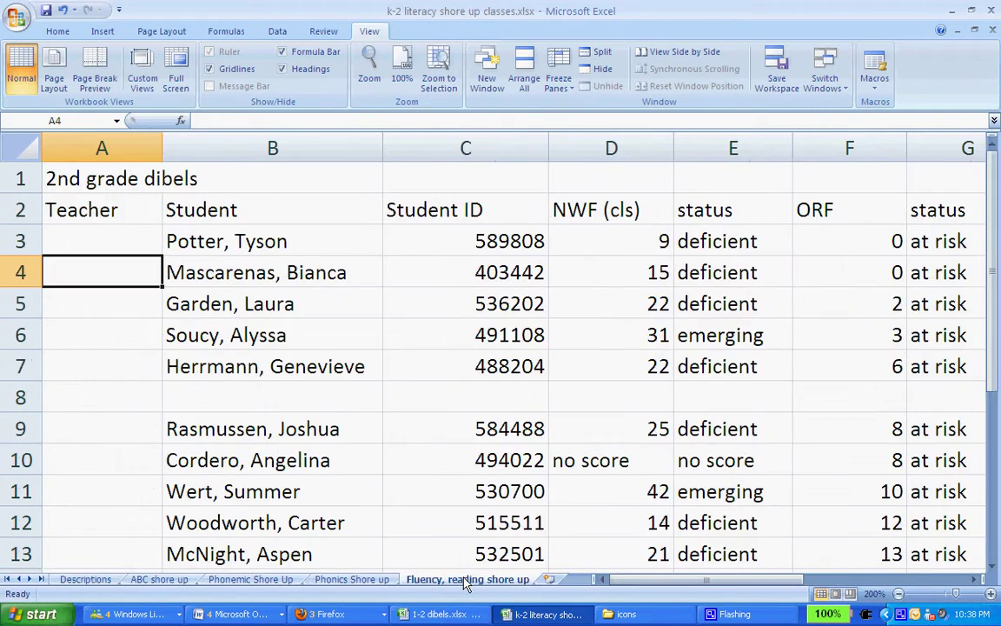
left_click_drag(997, 261, 987, 198)
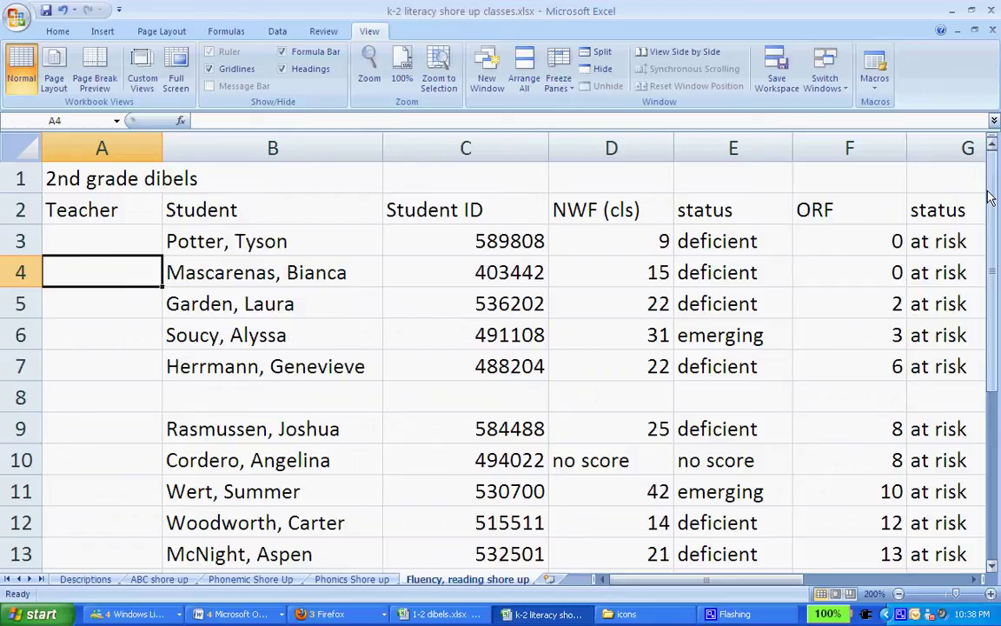
left_click_drag(994, 300, 991, 329)
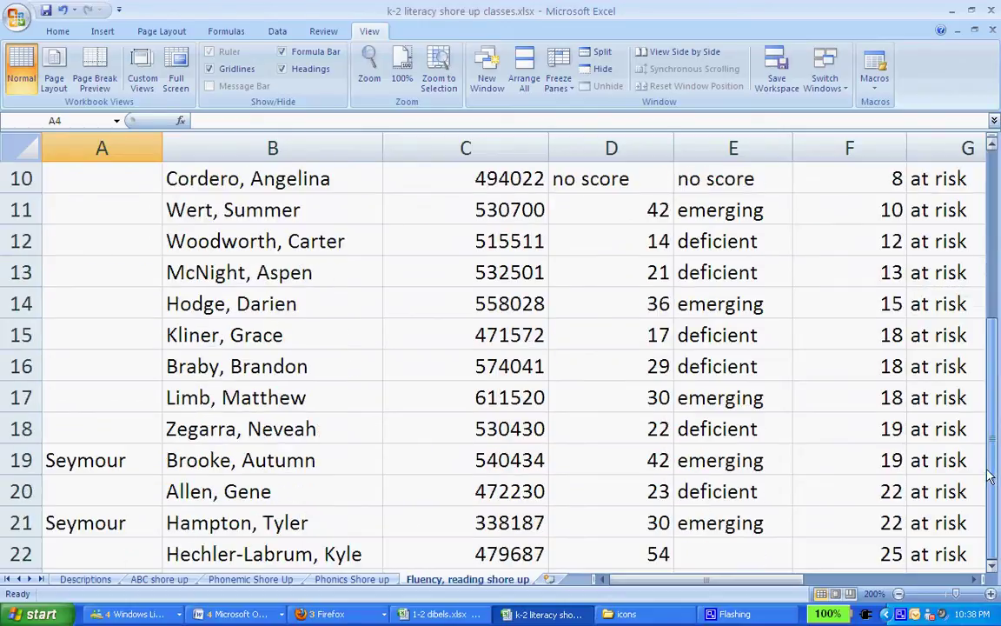
mouse_move(765, 580)
left_mouse_down()
mouse_move(856, 589)
mouse_move(775, 589)
left_mouse_up()
Look over the Descriptions, Fluency, Phonics and Phonemic sheets once more, ending on the Phonics Shore up sheet
left_click(85, 578)
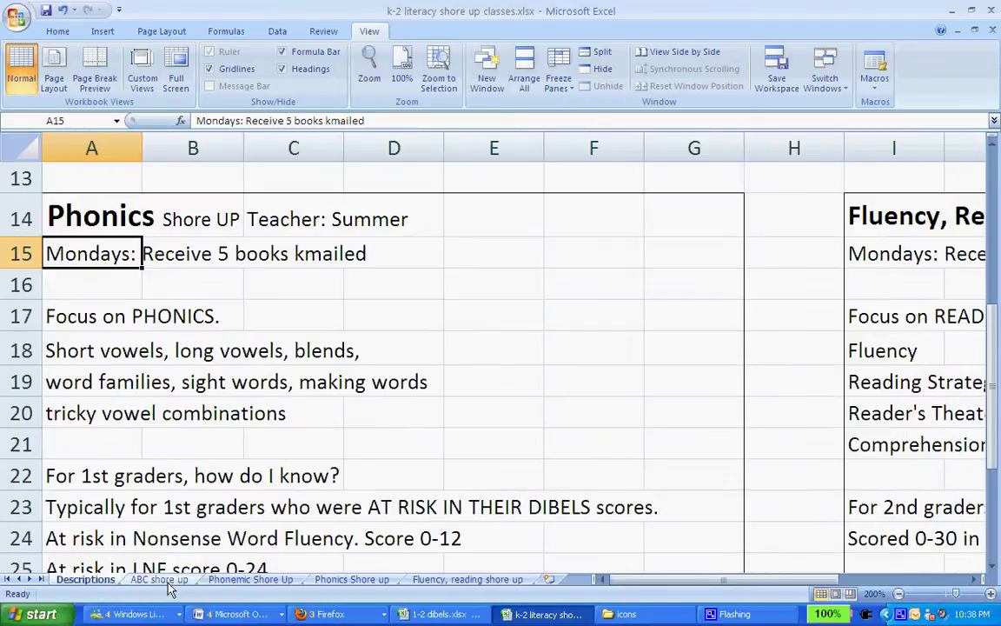
left_click(419, 579)
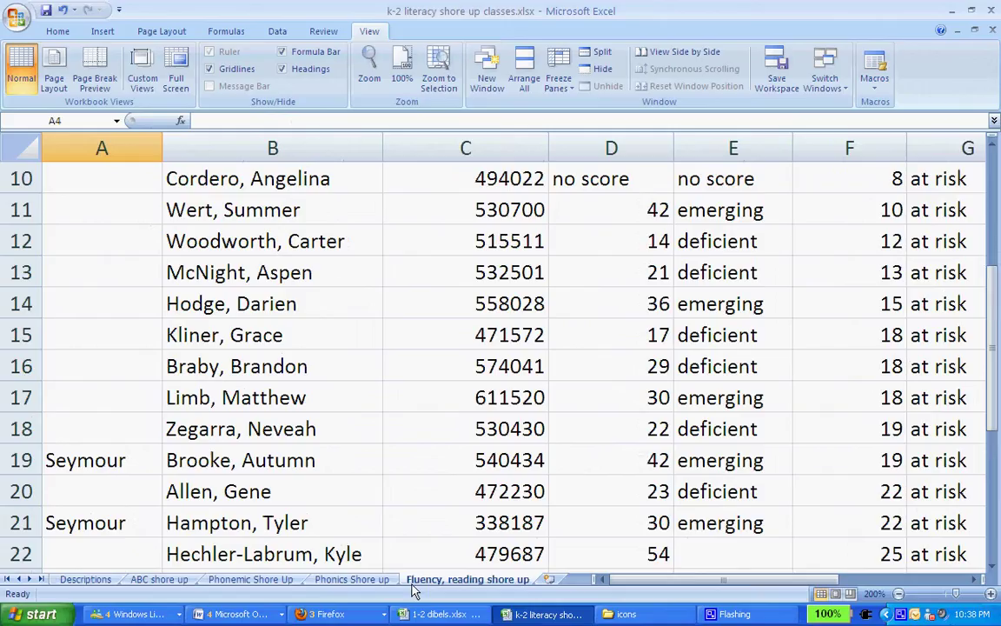
left_click(355, 561)
left_click(352, 579)
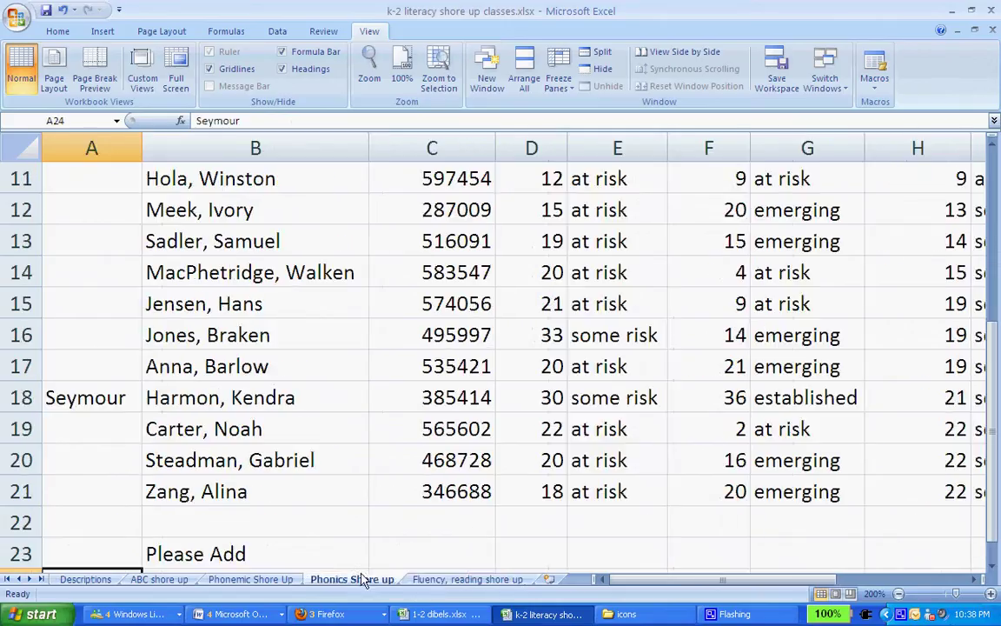
left_click(434, 580)
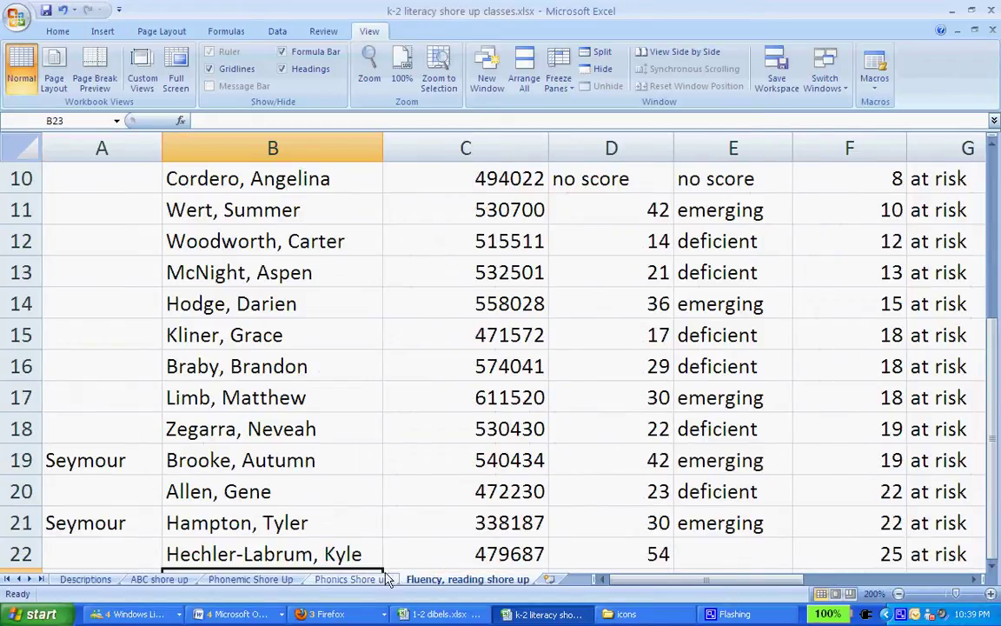
left_click(343, 579)
left_click(283, 579)
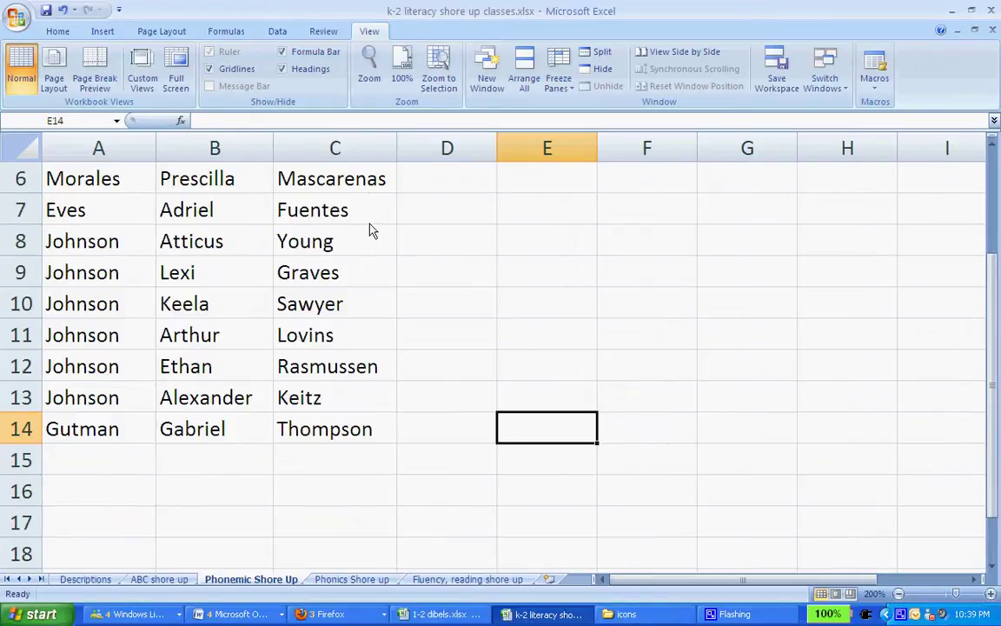
left_click(352, 578)
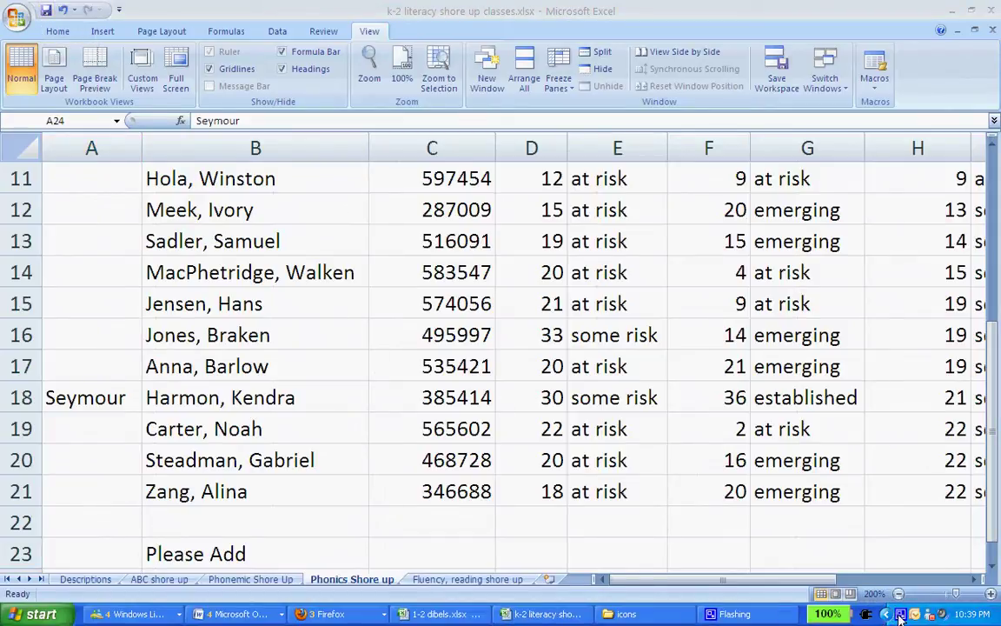
left_click(882, 615)
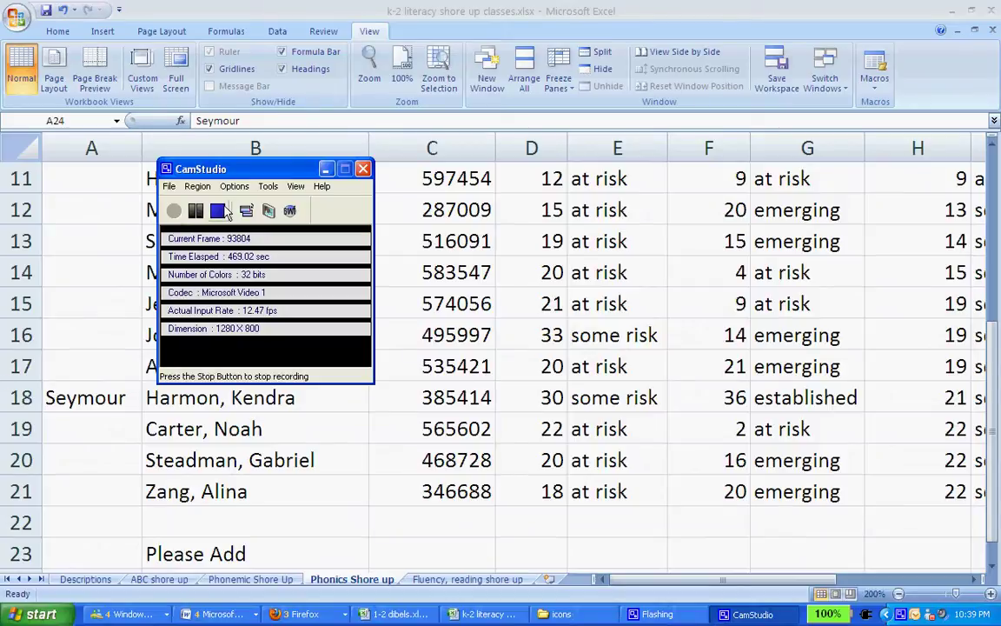